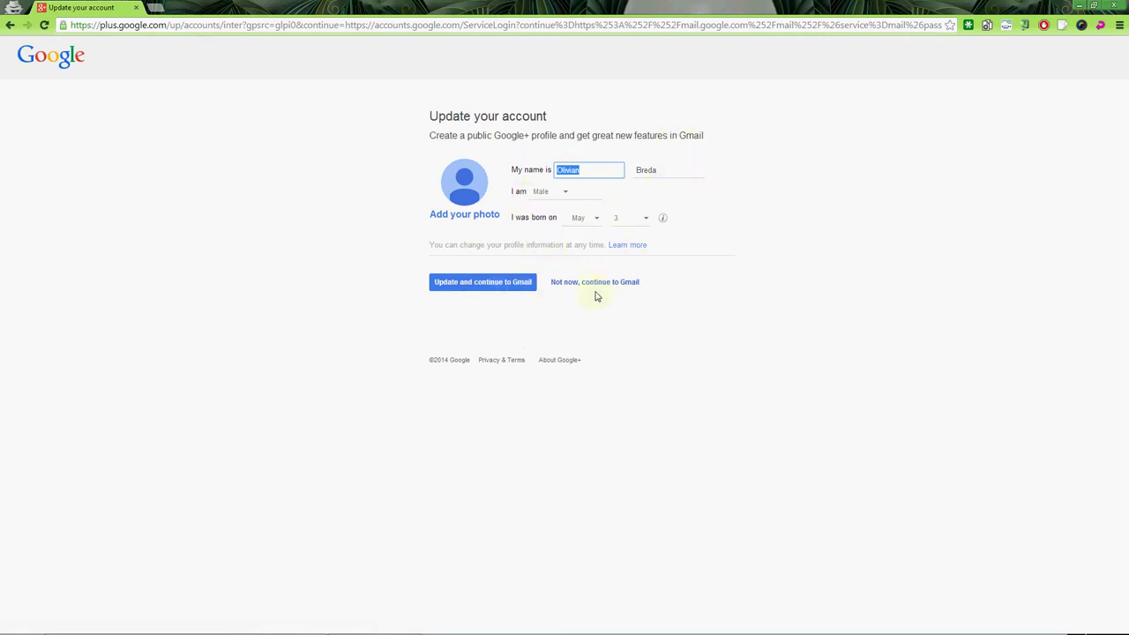
# Accept the account update with a public Google+ profile and open the Google+ site
pyautogui.click(491, 282)
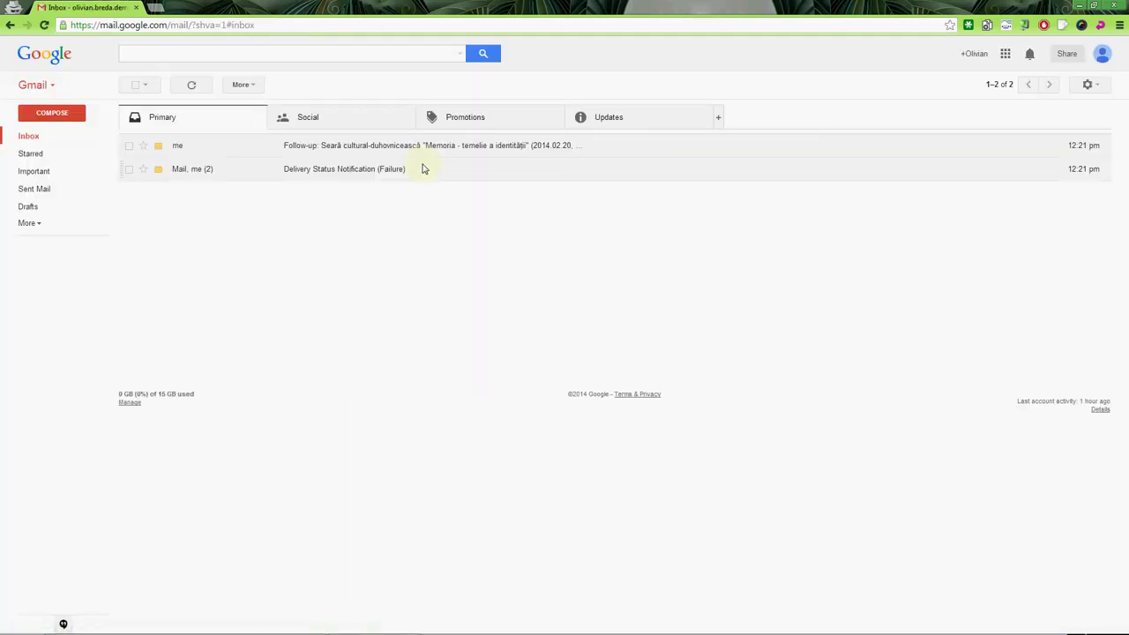
pyautogui.click(203, 27)
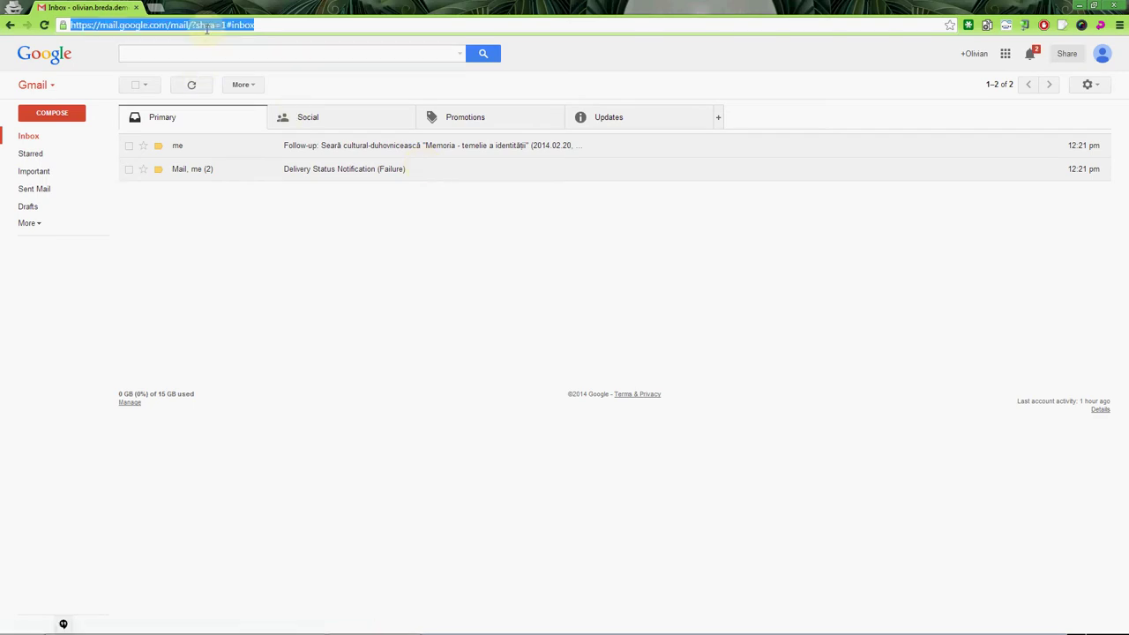
pyautogui.write('plus.')
pyautogui.press('Return')
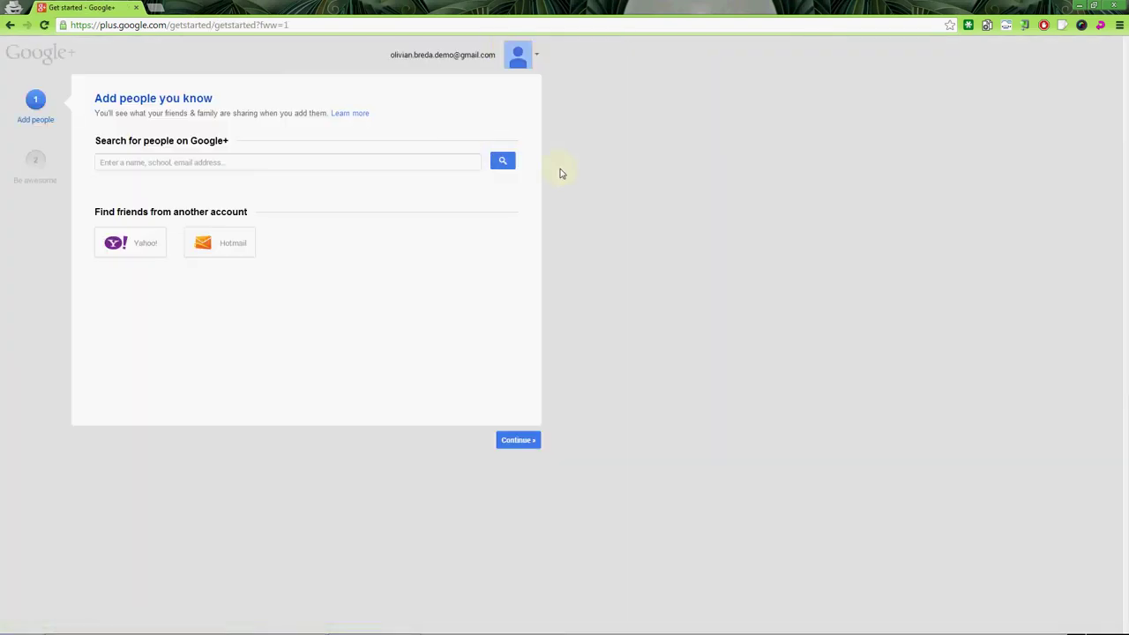
# Continue past the Google+ add-people page and return to the Gmail inbox
pyautogui.click(516, 440)
pyautogui.click(287, 26)
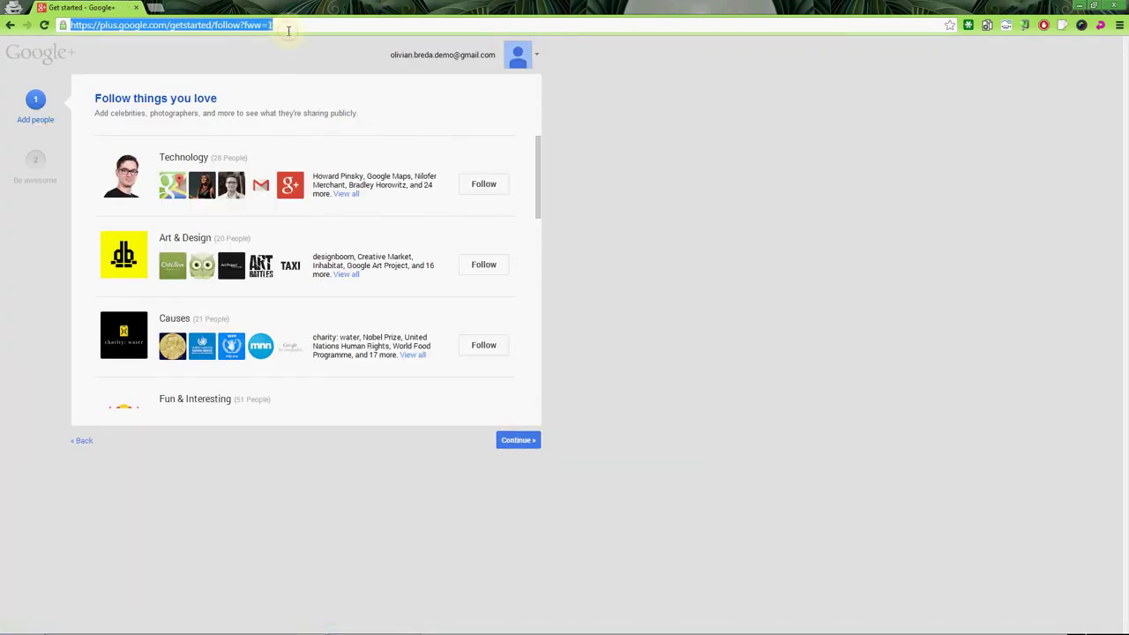
pyautogui.write('gma')
pyautogui.press('Return')
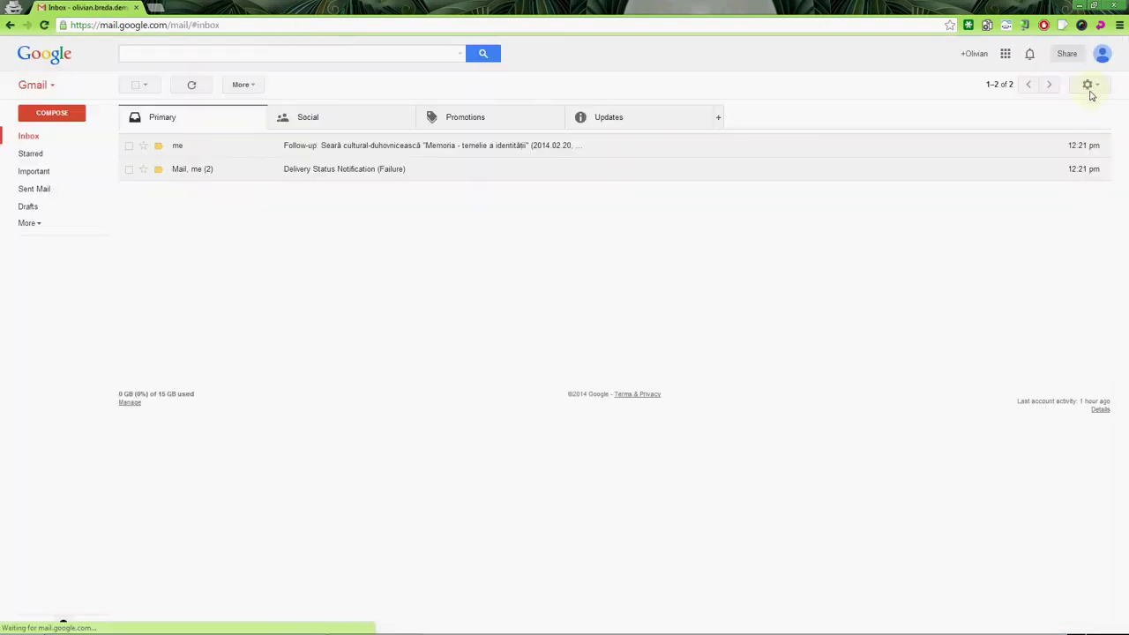
# Open the Google+ settings from the account's personal info page
pyautogui.click(1102, 54)
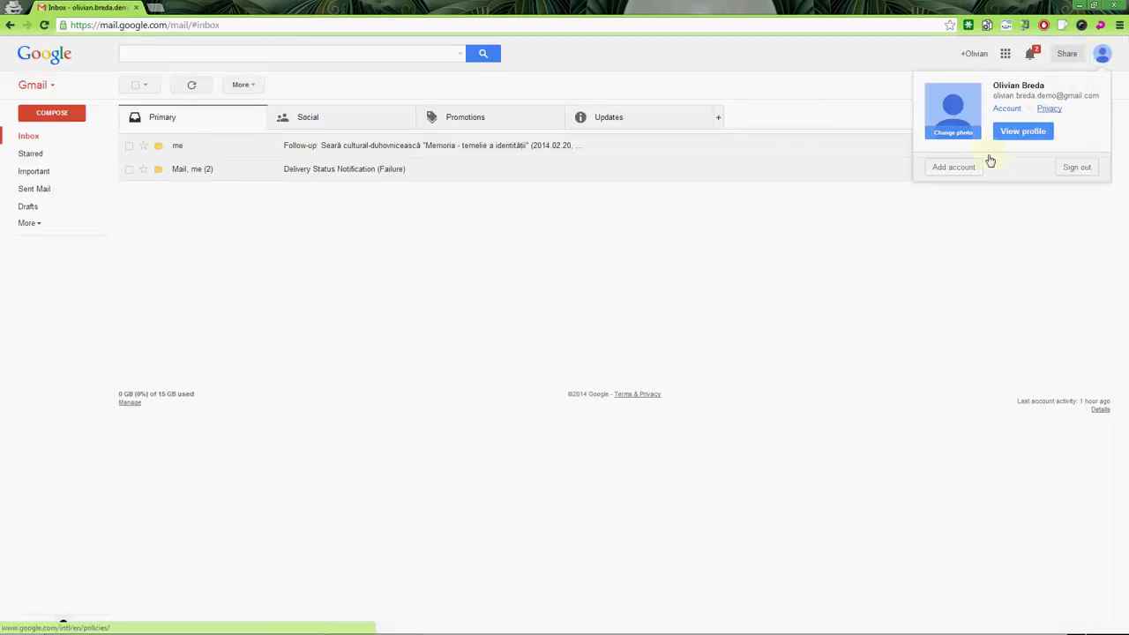
pyautogui.click(1006, 108)
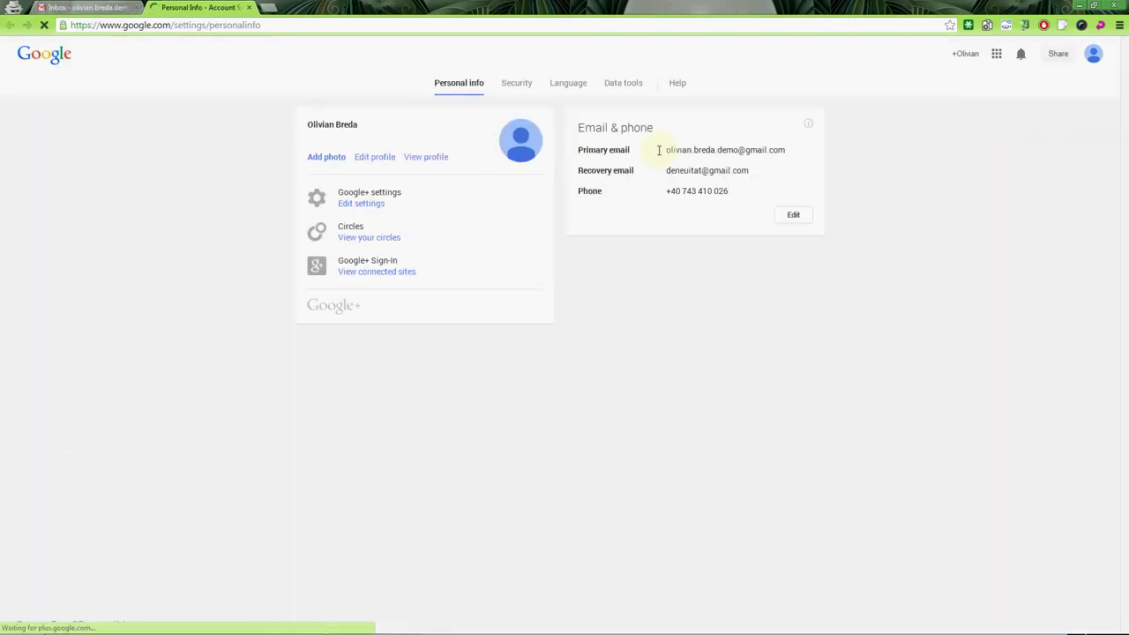
pyautogui.click(359, 206)
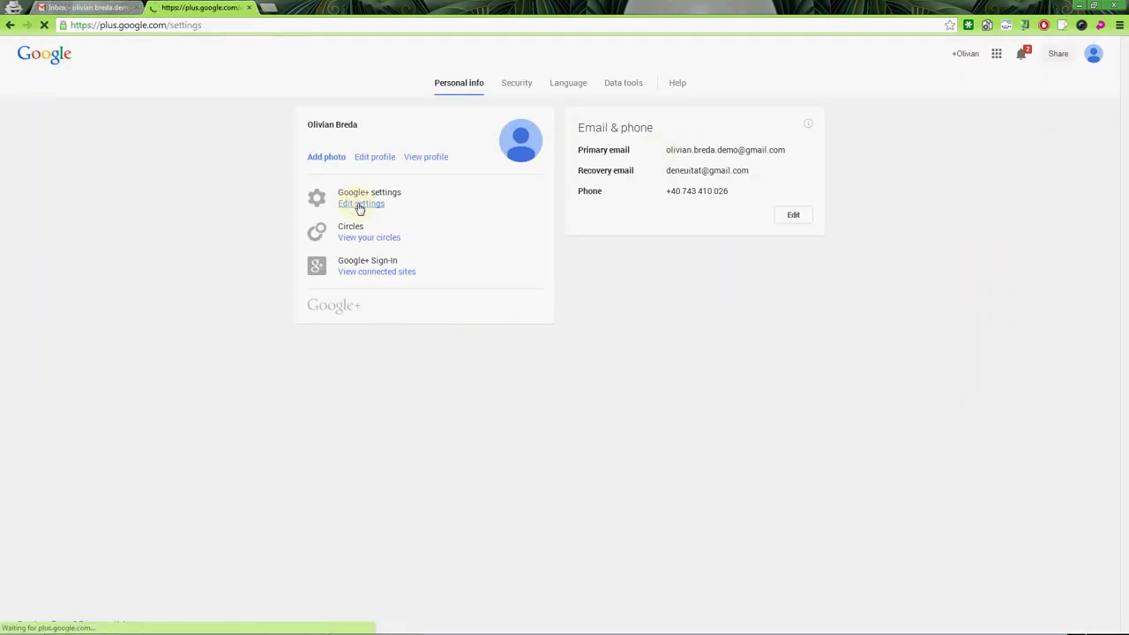
# Delete the entire Google profile, acknowledging that the removal can't be undone, and remove the selected services
pyautogui.scroll(-10, 455, 264)
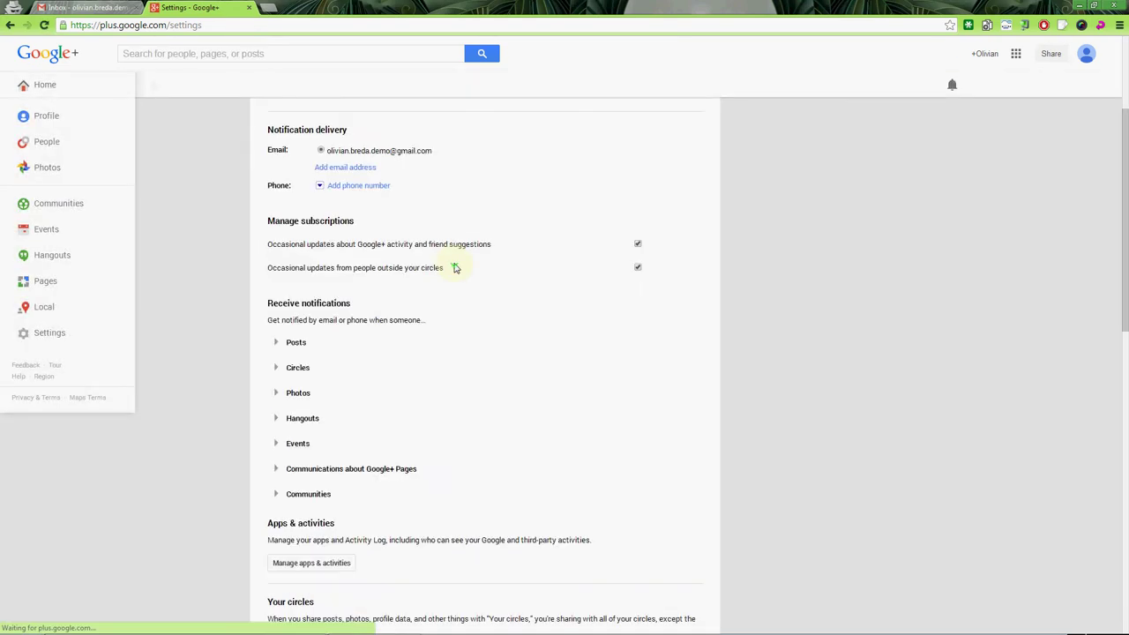
pyautogui.scroll(-4, 401, 436)
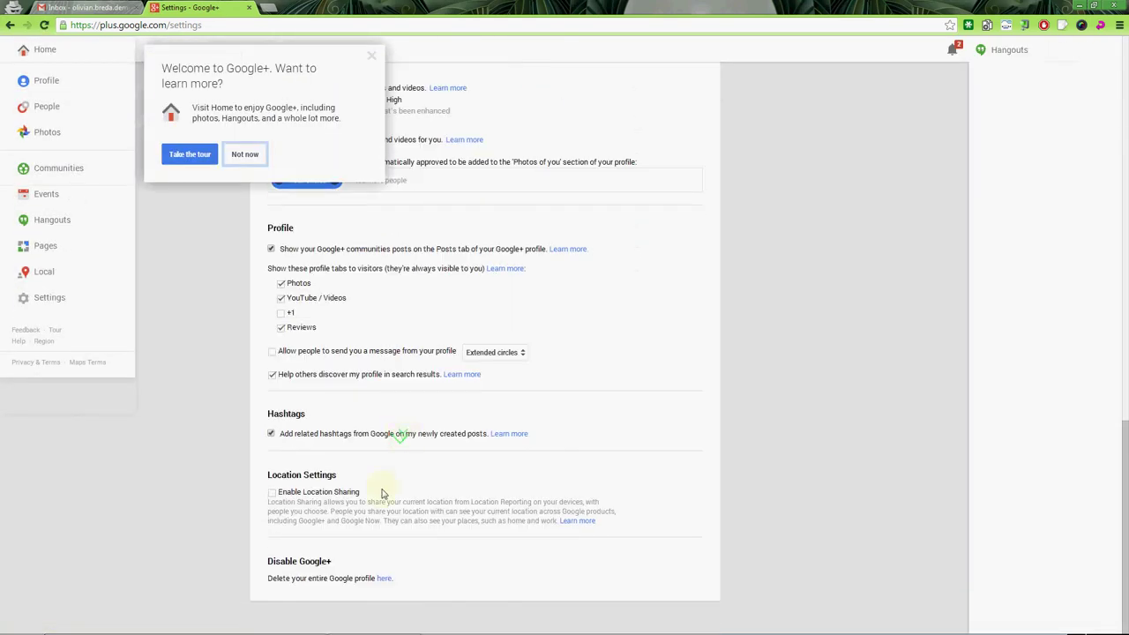
pyautogui.click(384, 579)
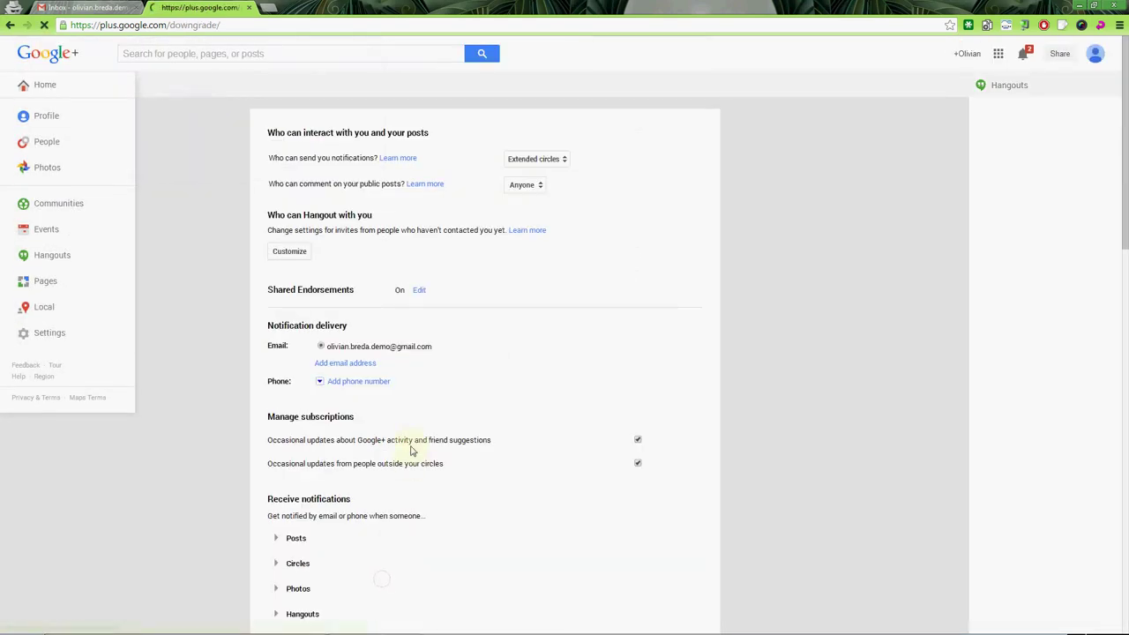
pyautogui.click(121, 561)
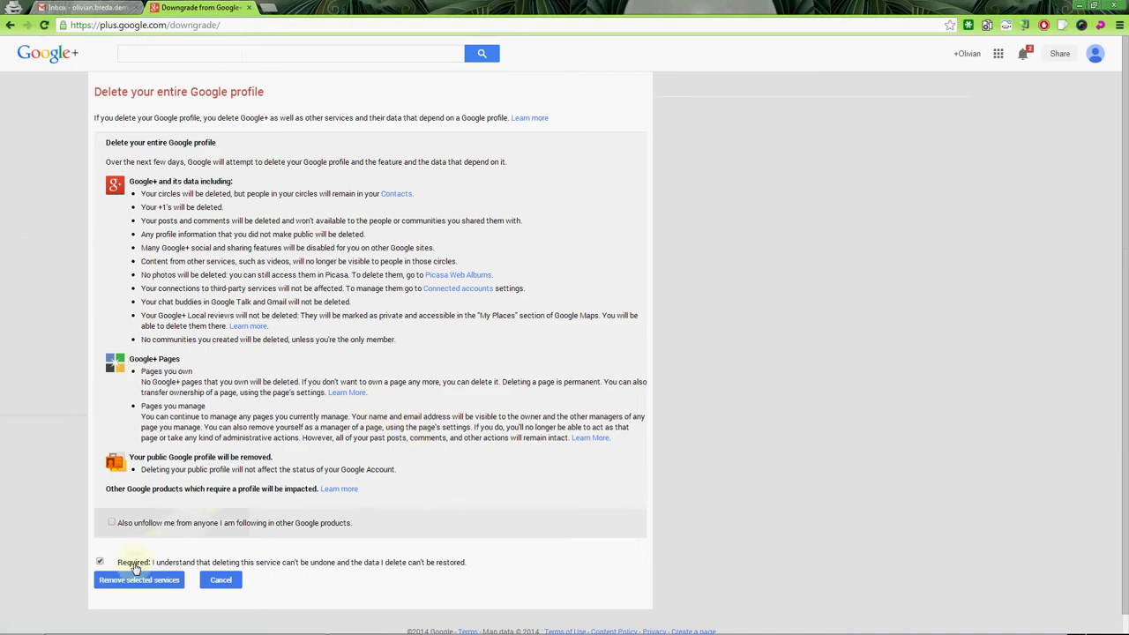
pyautogui.click(146, 581)
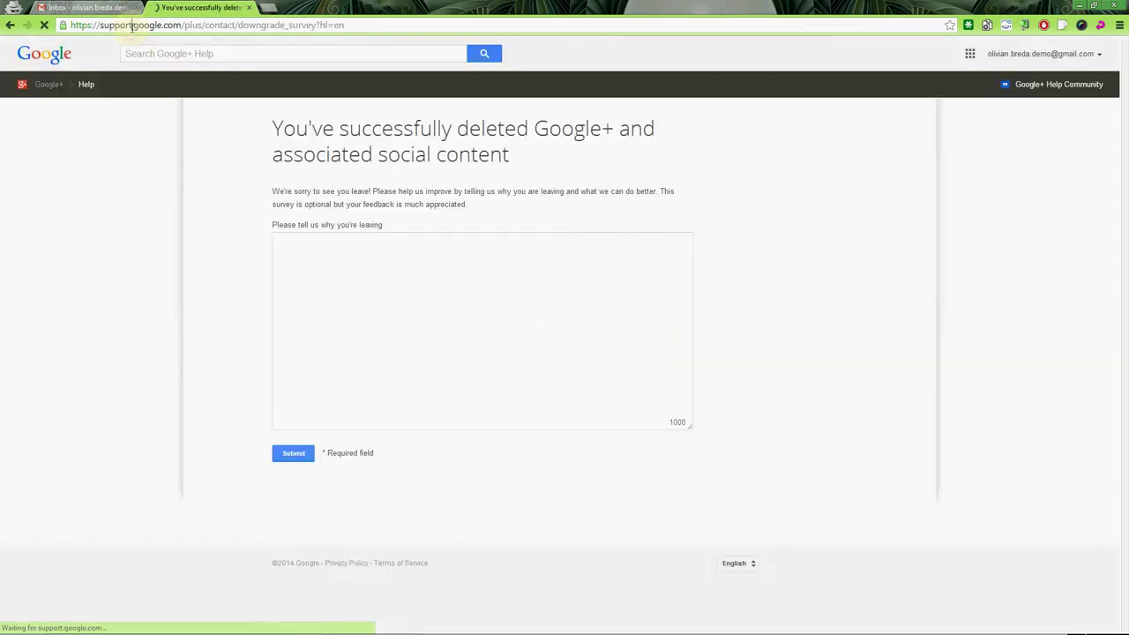
# Visit plus.google.com to check the account's Google+ status, and close that page to return to the inbox
pyautogui.click(132, 24)
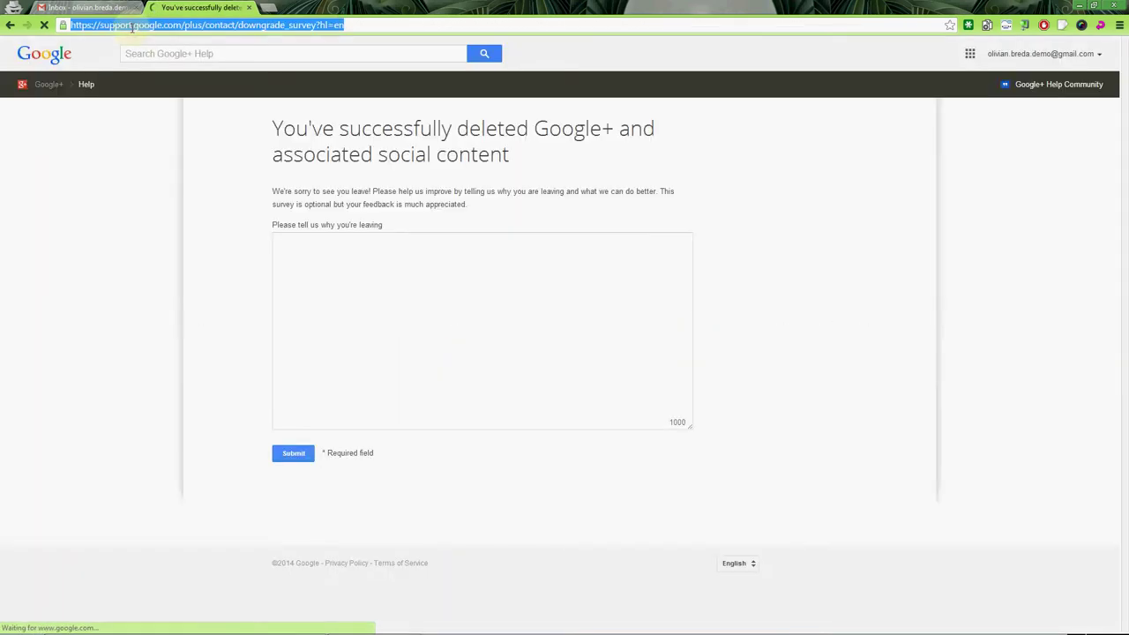
pyautogui.write('plus.google.com')
pyautogui.press('Return')
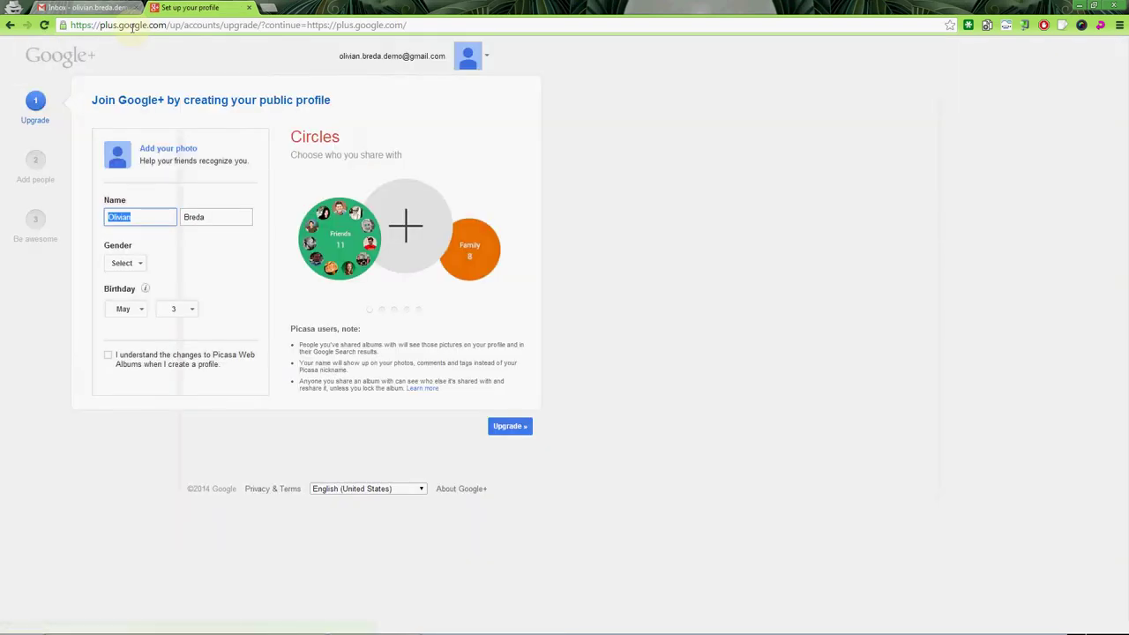
pyautogui.click(247, 7)
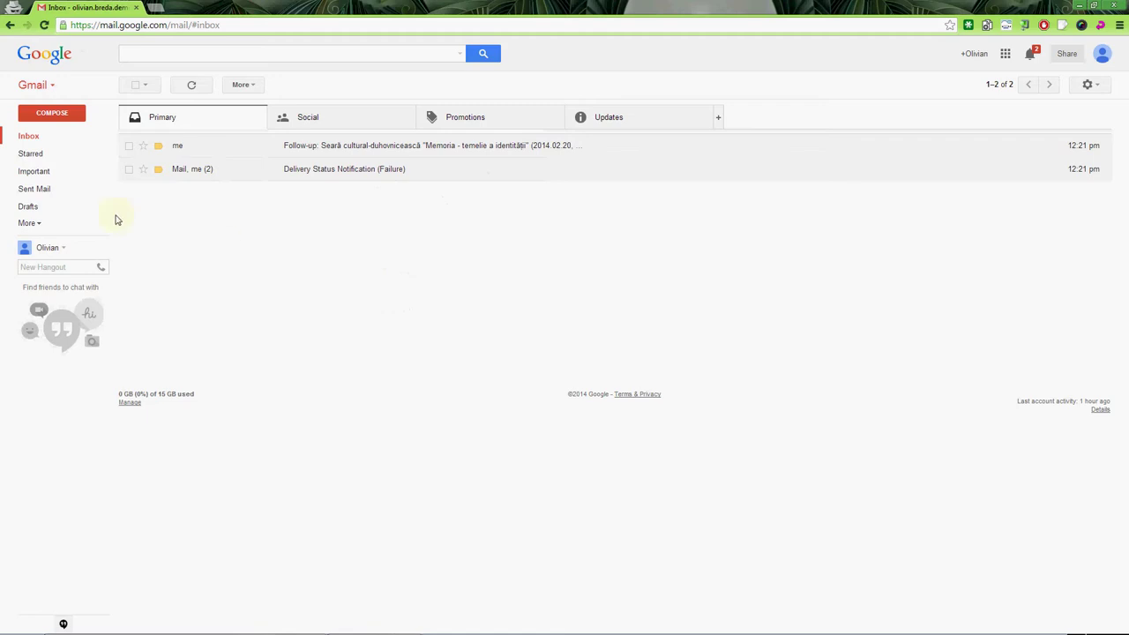
# Move all conversations listed in All Mail to the Inbox
pyautogui.click(39, 225)
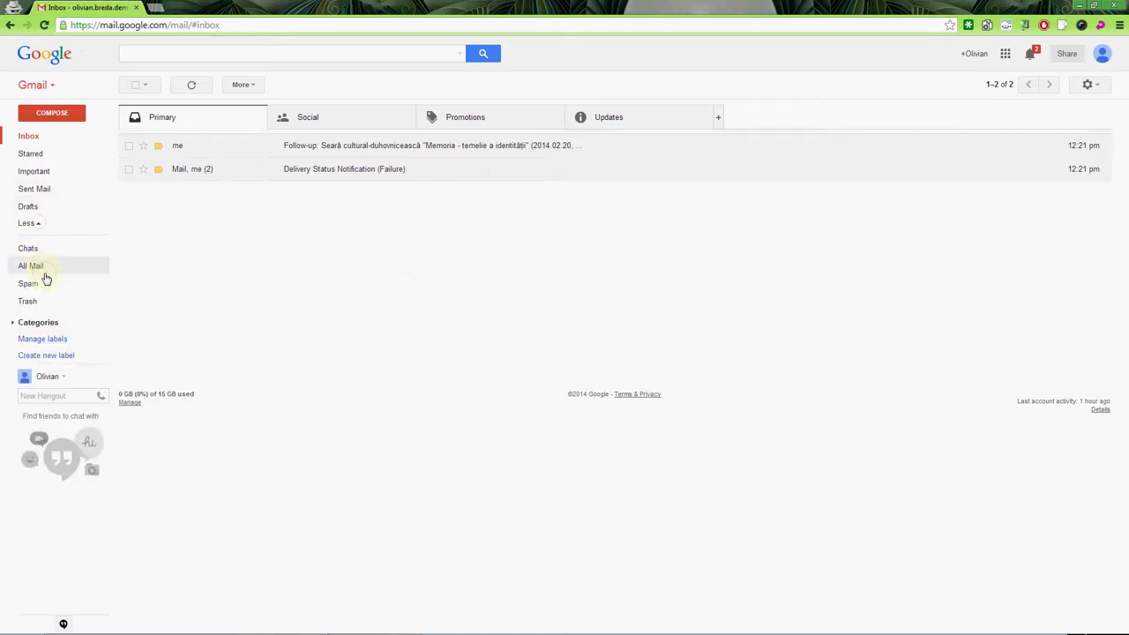
pyautogui.click(43, 267)
pyautogui.click(133, 86)
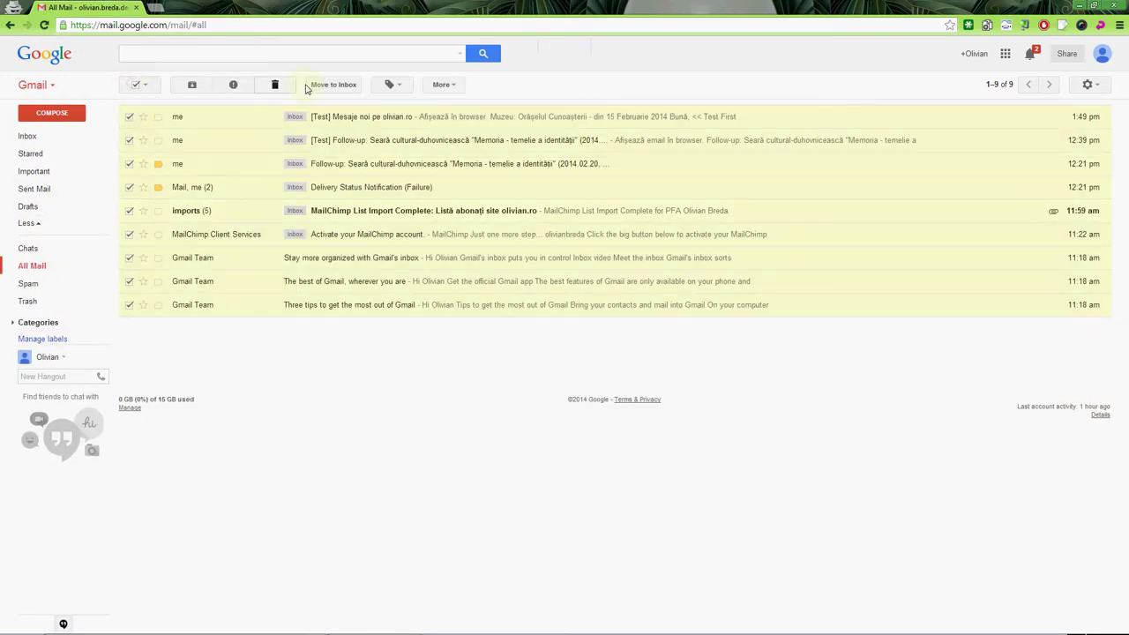
pyautogui.click(322, 86)
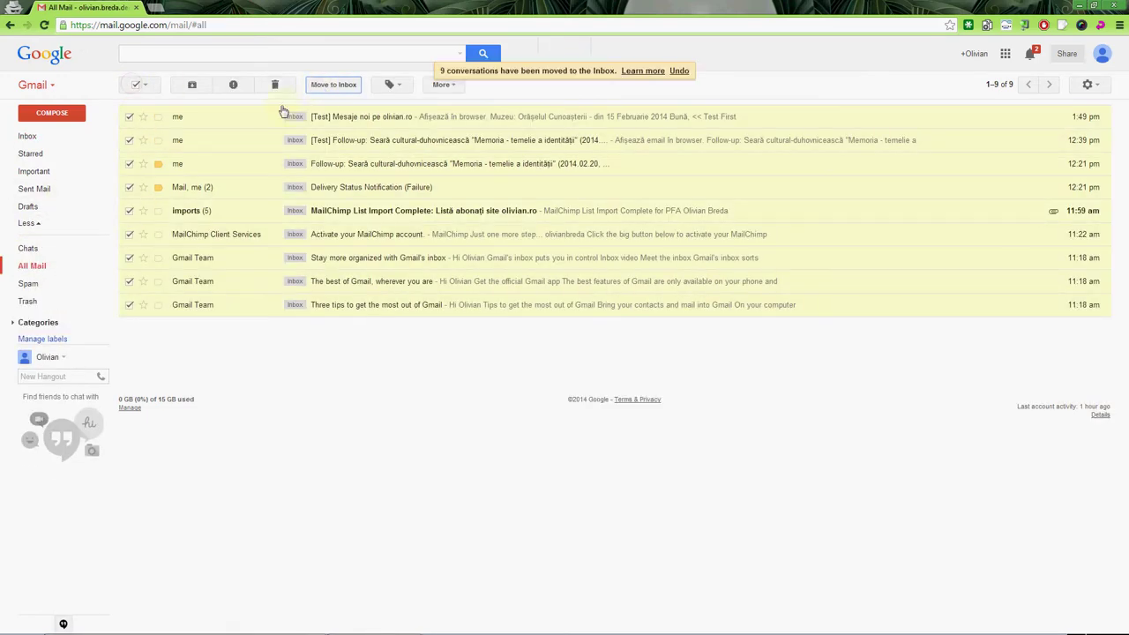
# Mark all conversations in All Mail as read
pyautogui.click(134, 86)
pyautogui.click(136, 88)
pyautogui.click(441, 85)
pyautogui.click(451, 104)
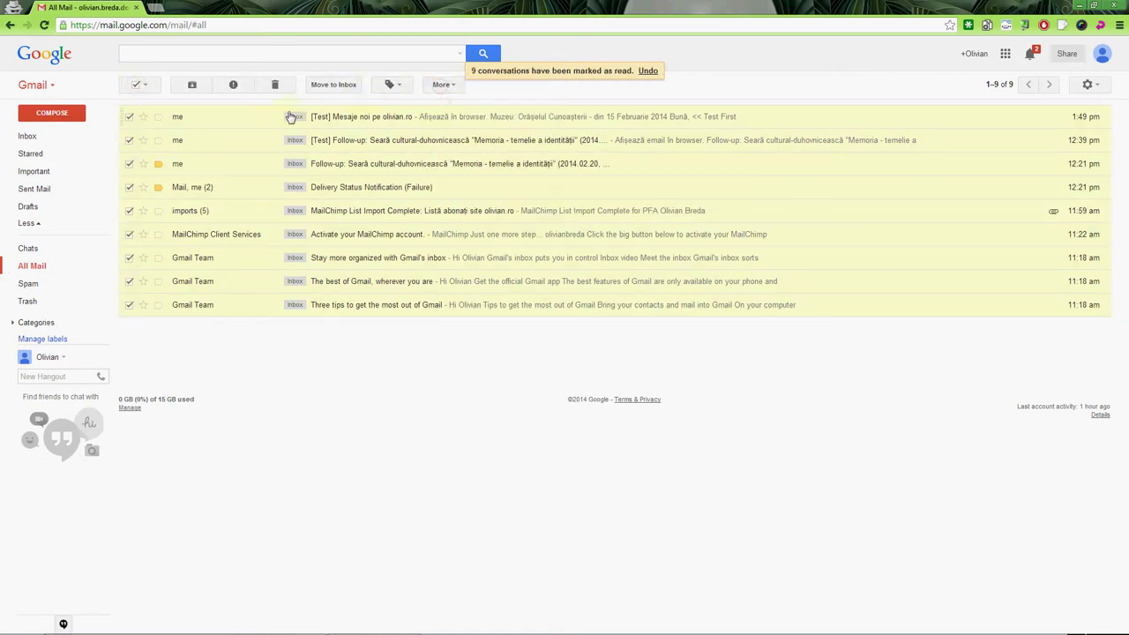
# Archive every conversation in All Mail except the three from Gmail Team
pyautogui.click(137, 86)
pyautogui.click(136, 85)
pyautogui.click(129, 257)
pyautogui.click(129, 280)
pyautogui.click(129, 304)
pyautogui.click(192, 86)
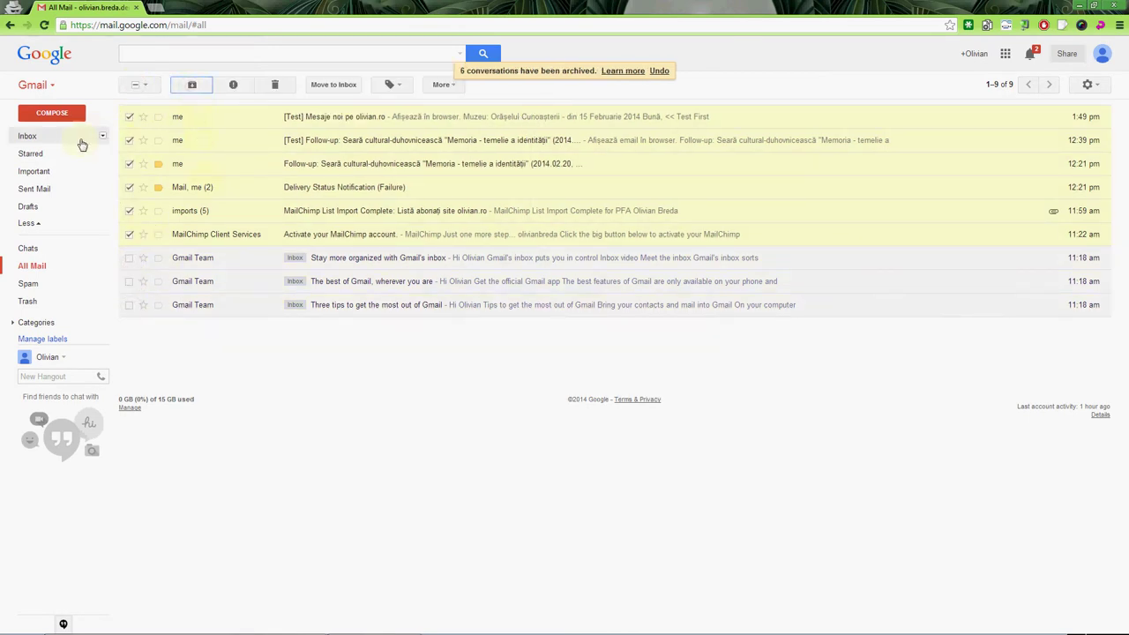
# Mark the three Gmail Team conversations in the Inbox as unread
pyautogui.click(28, 137)
pyautogui.click(135, 85)
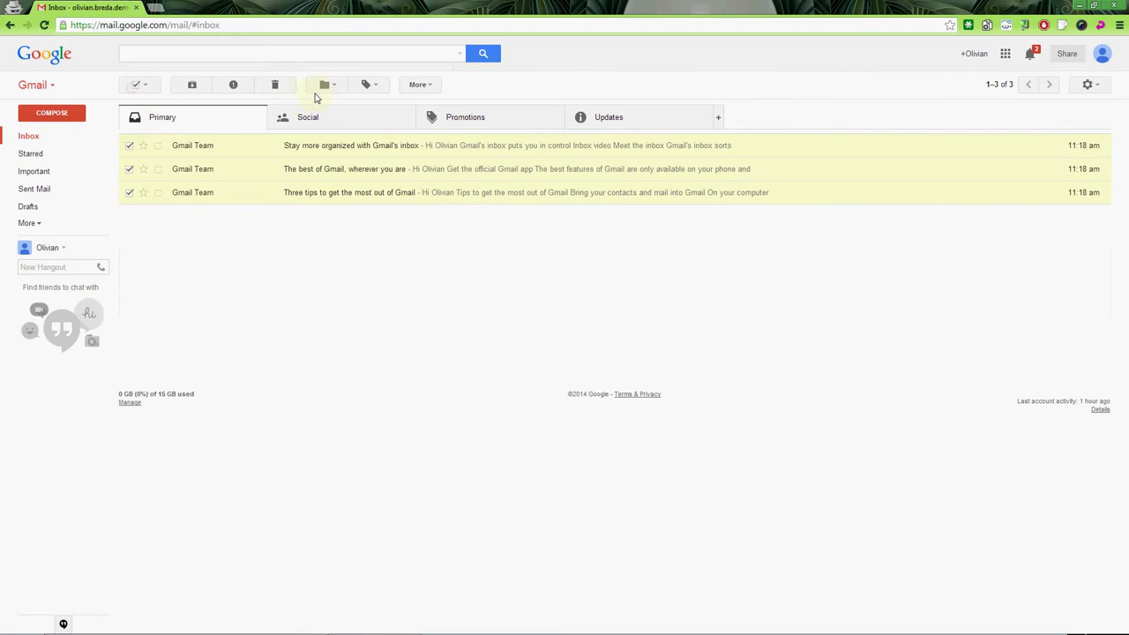
pyautogui.click(427, 85)
pyautogui.click(440, 107)
# Mark the three Gmail Team conversations in the Inbox as read and archive them
pyautogui.click(136, 85)
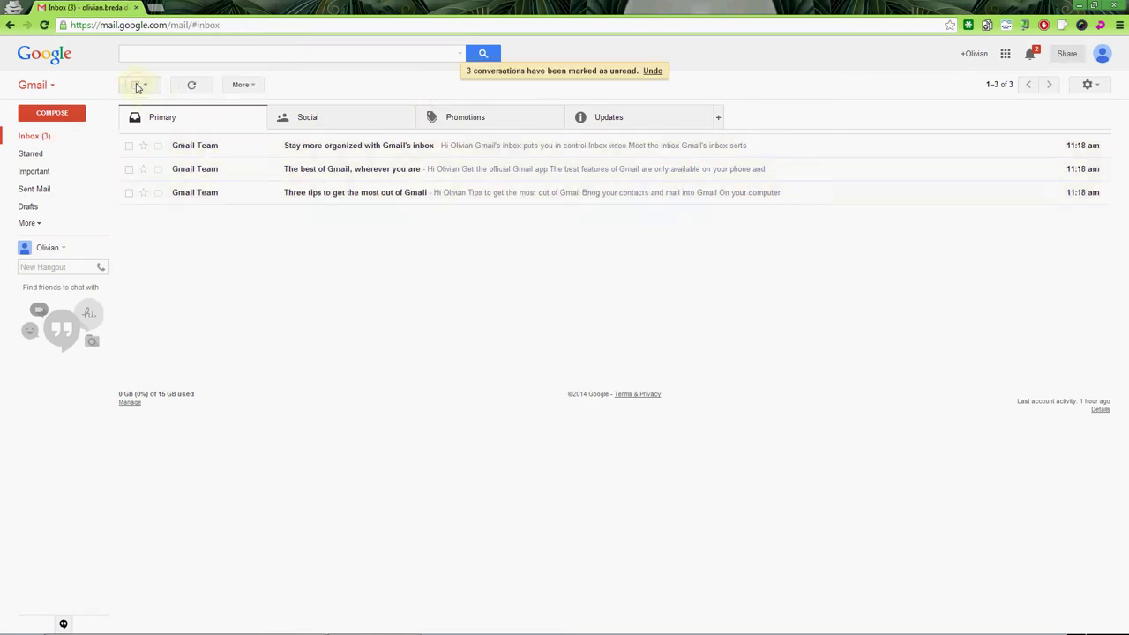
pyautogui.click(136, 85)
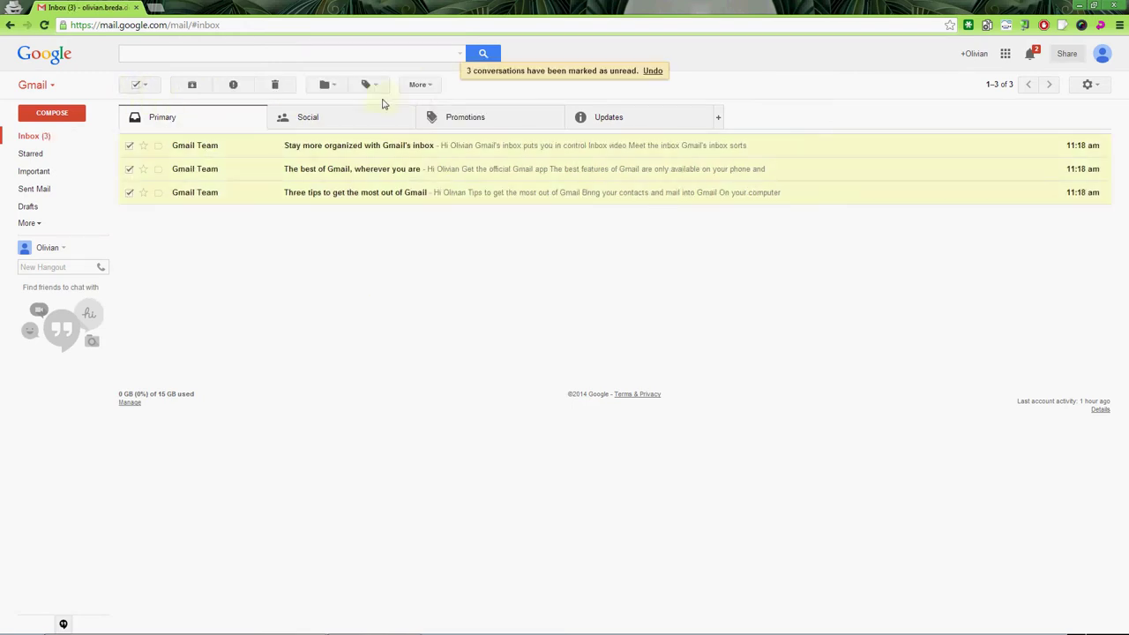
pyautogui.click(418, 84)
pyautogui.click(432, 106)
pyautogui.click(191, 84)
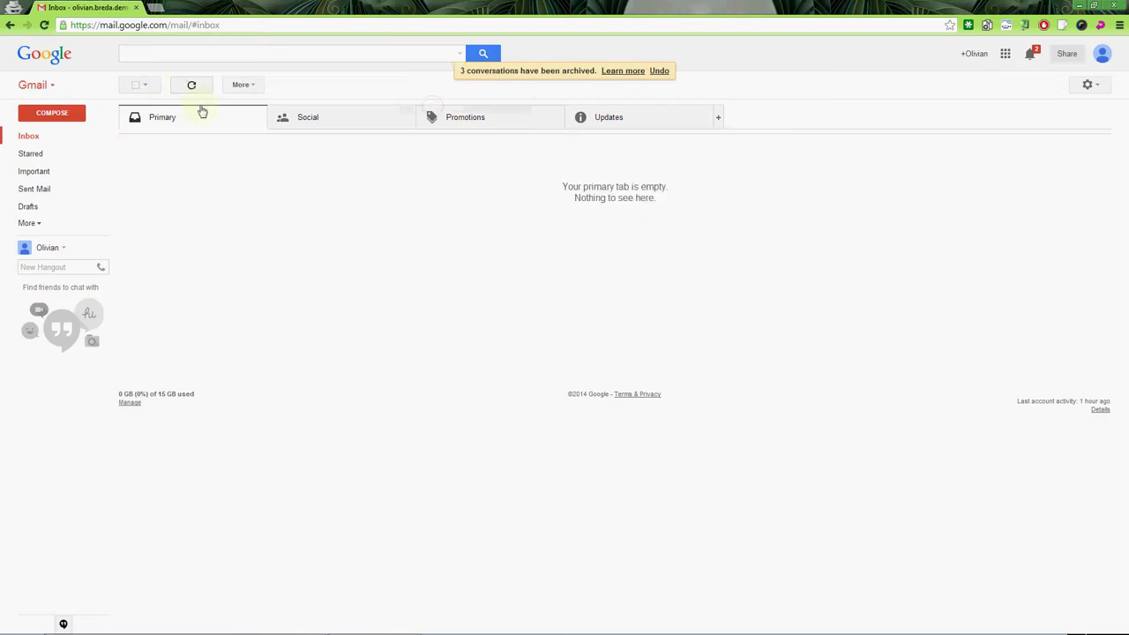
# Disable the Social, Promotions and Updates inbox tabs, save, and dismiss the tip about switched-off tabs
pyautogui.click(720, 118)
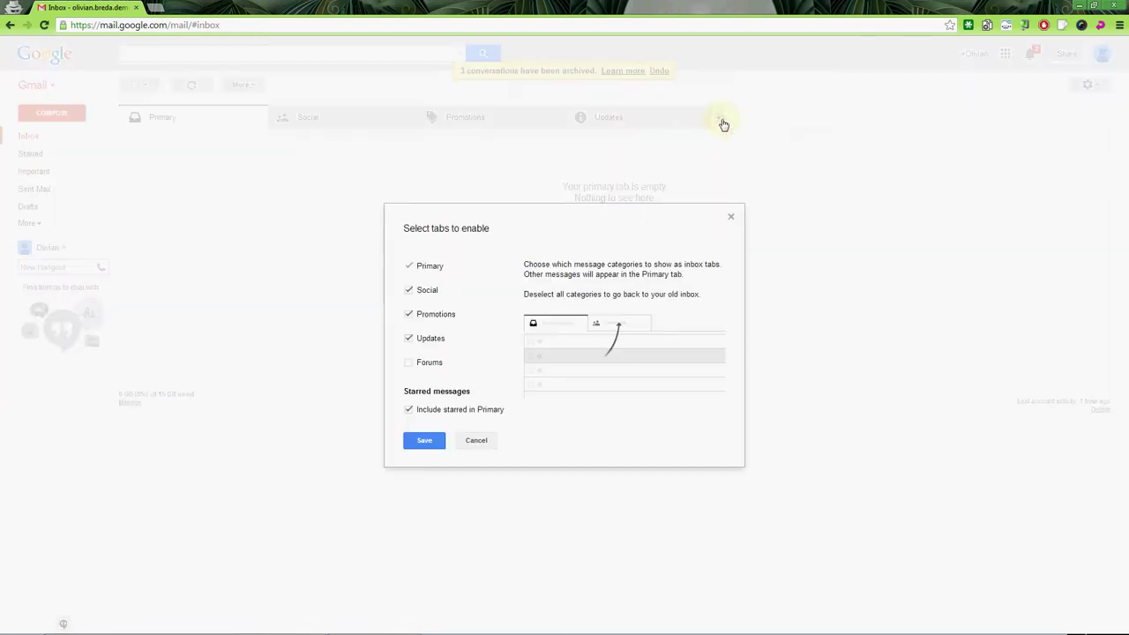
pyautogui.click(432, 290)
pyautogui.click(436, 314)
pyautogui.click(430, 338)
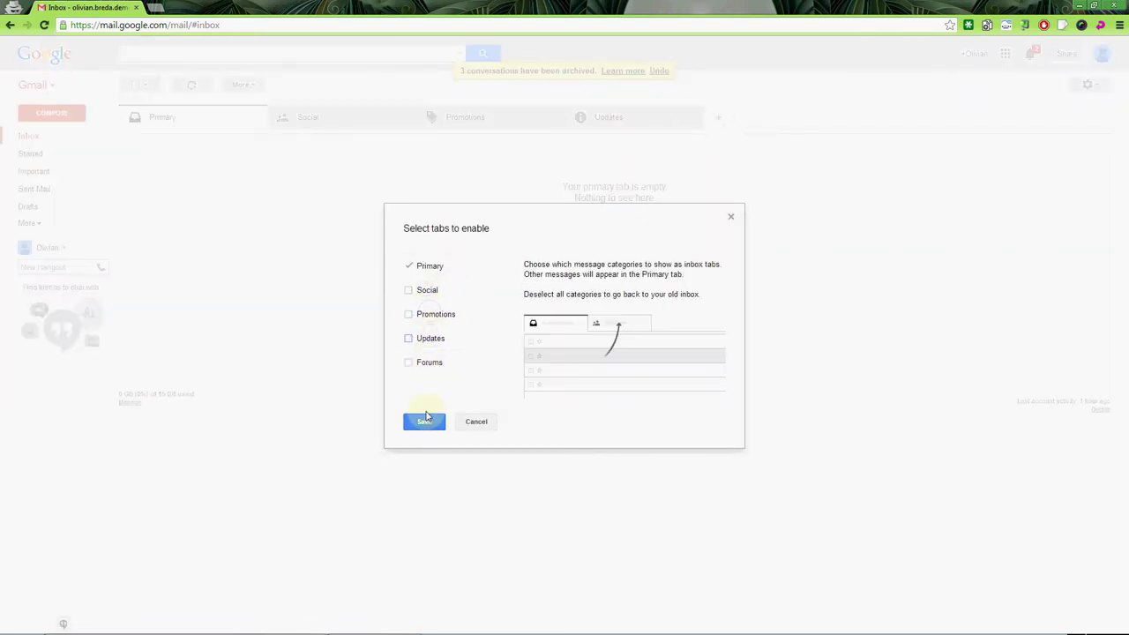
pyautogui.click(425, 421)
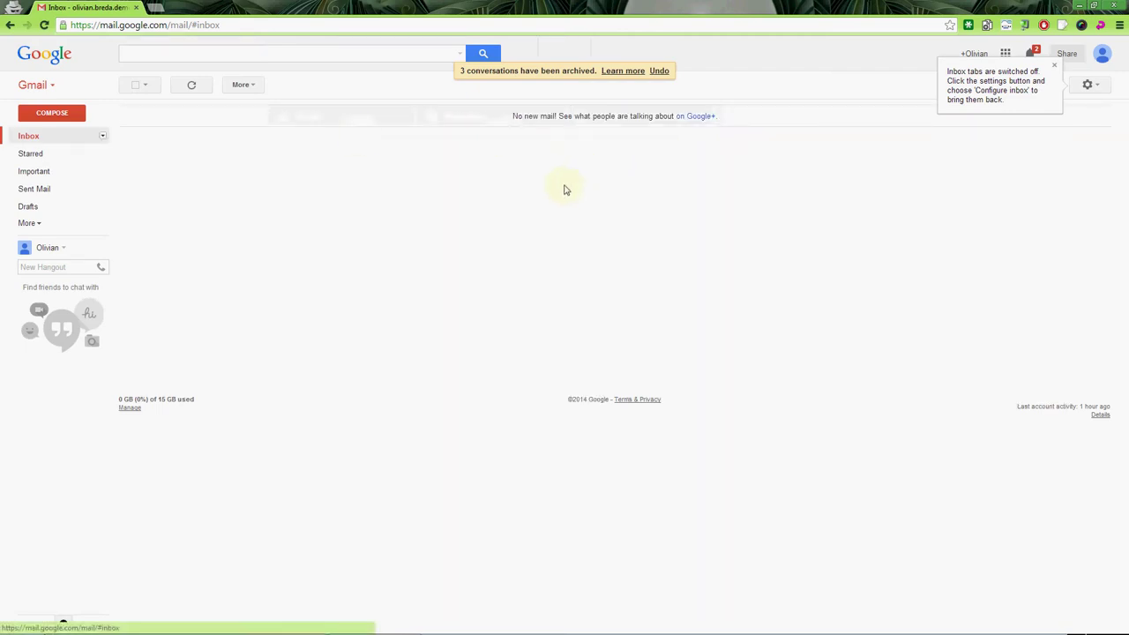
pyautogui.click(1054, 66)
# Check the account's Google notifications and close the list
pyautogui.click(1031, 55)
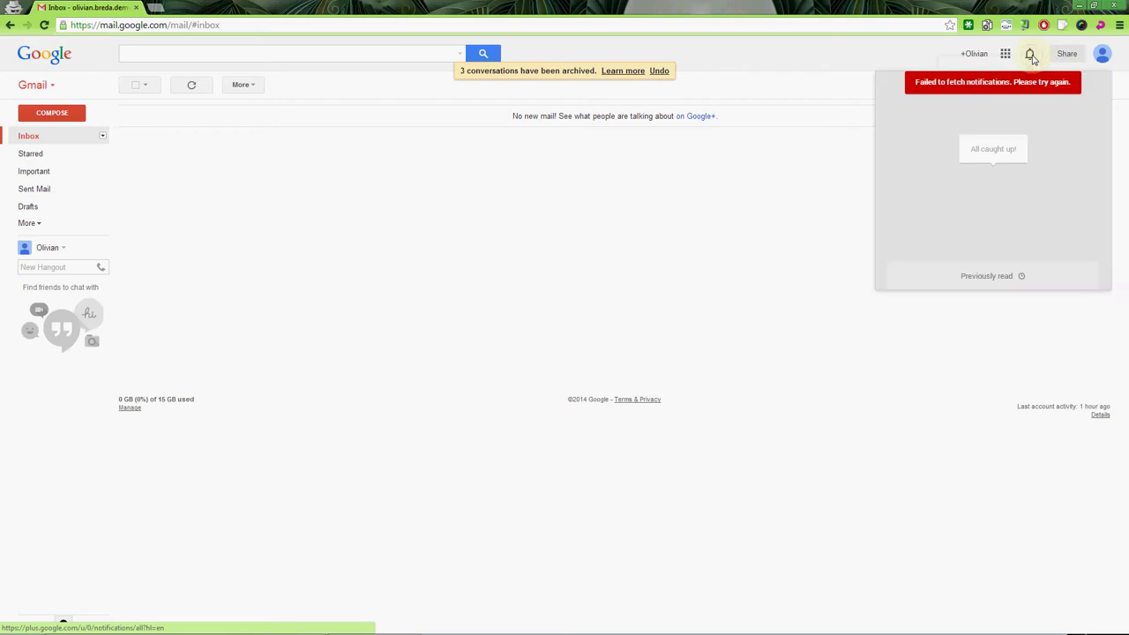
pyautogui.click(1031, 56)
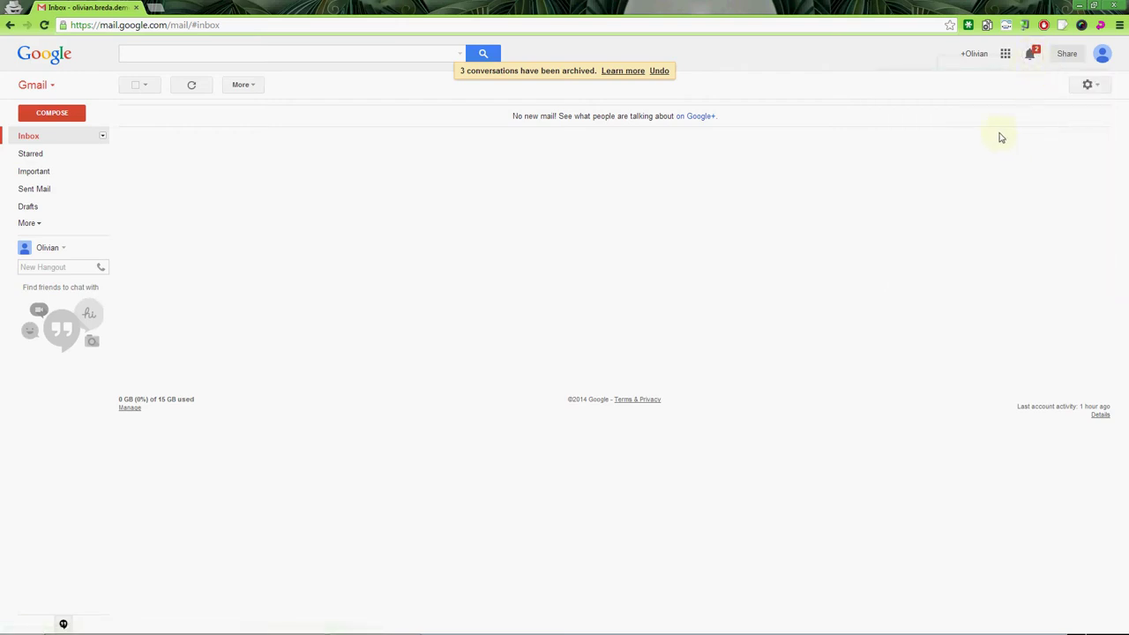
# In the general Gmail settings, set the maximum page size to 100 conversations per page
pyautogui.click(1088, 85)
pyautogui.click(1059, 205)
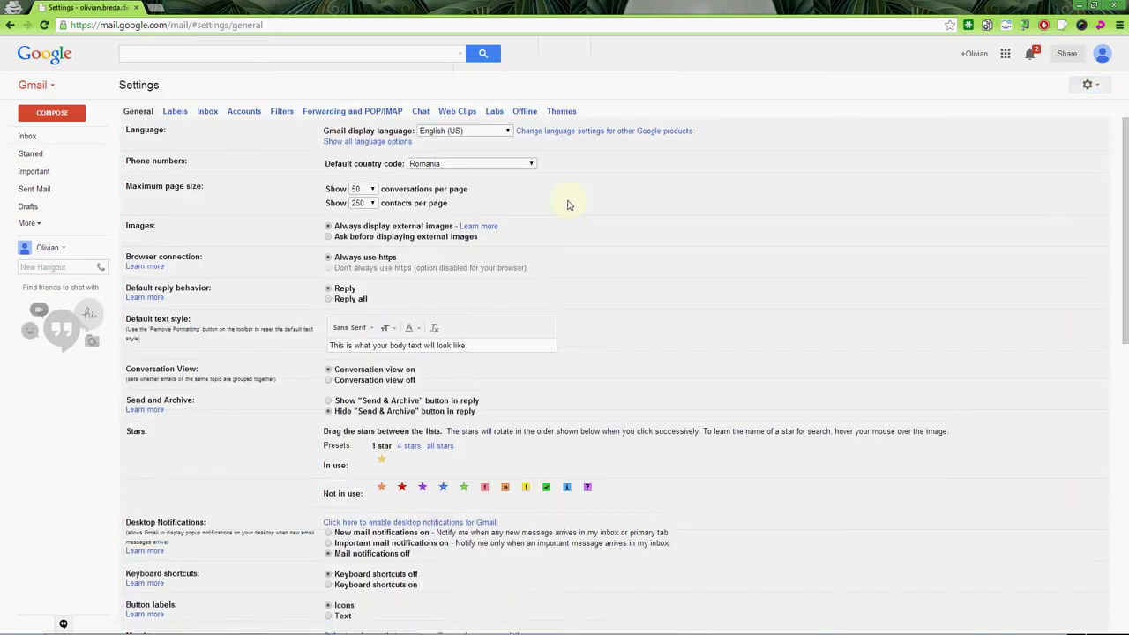
pyautogui.click(373, 189)
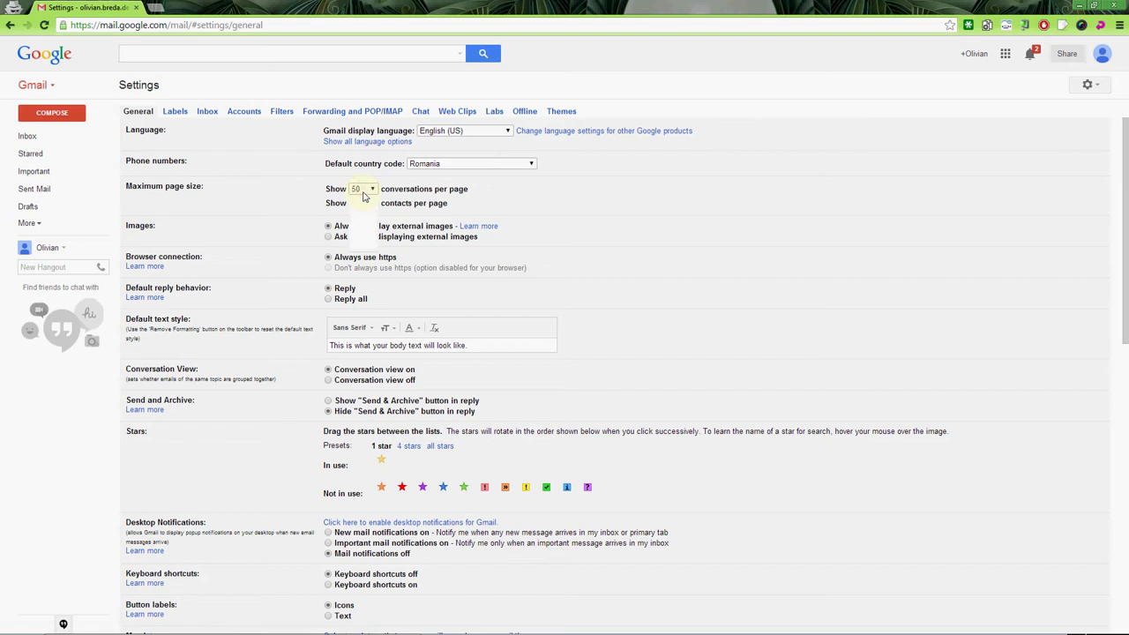
pyautogui.click(361, 253)
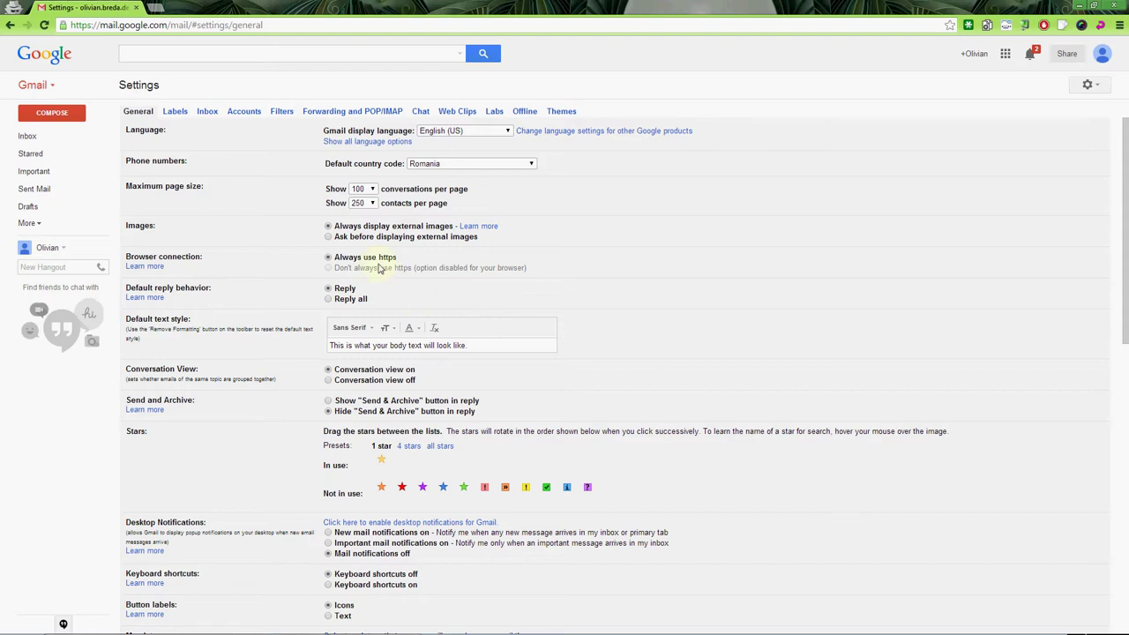
# Review the setting for displaying external images and the general options below it
pyautogui.moveTo(124, 230); pyautogui.dragTo(452, 228)
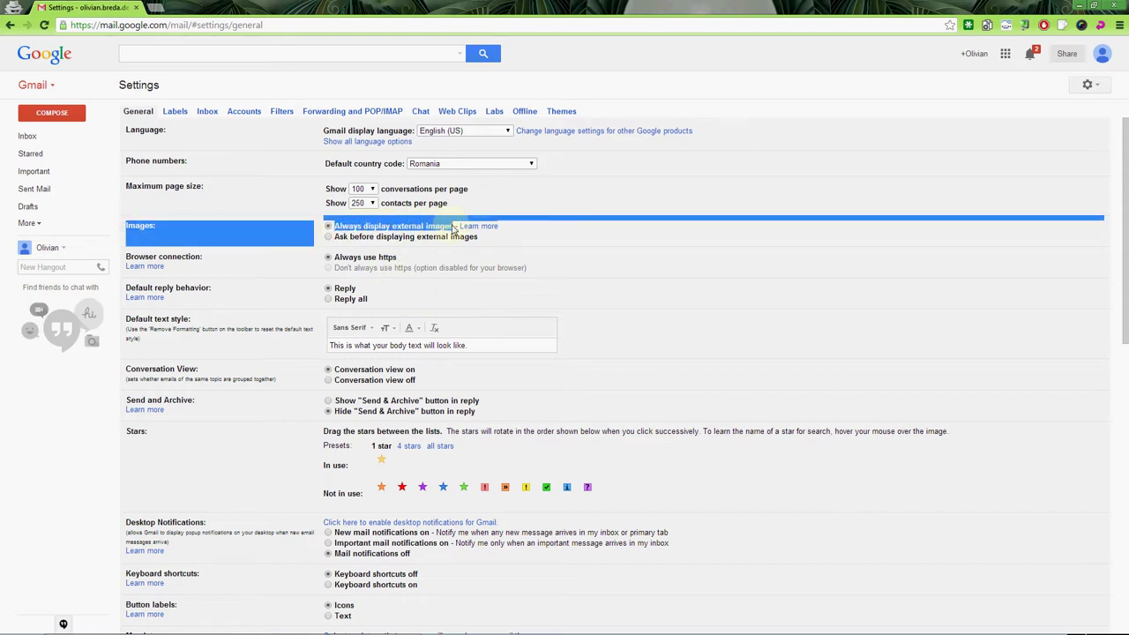
pyautogui.click(725, 298)
pyautogui.scroll(-2, 714, 302)
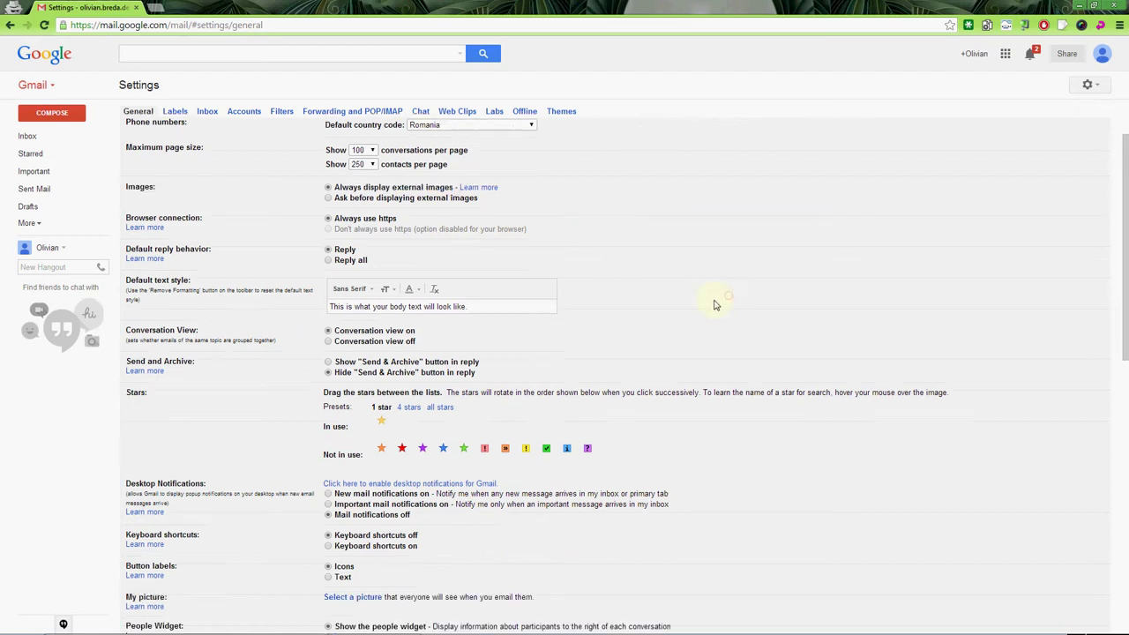
# In the general settings, show the "Send & Archive" button in replies and turn keyboard shortcuts on
pyautogui.scroll(-1, 587, 323)
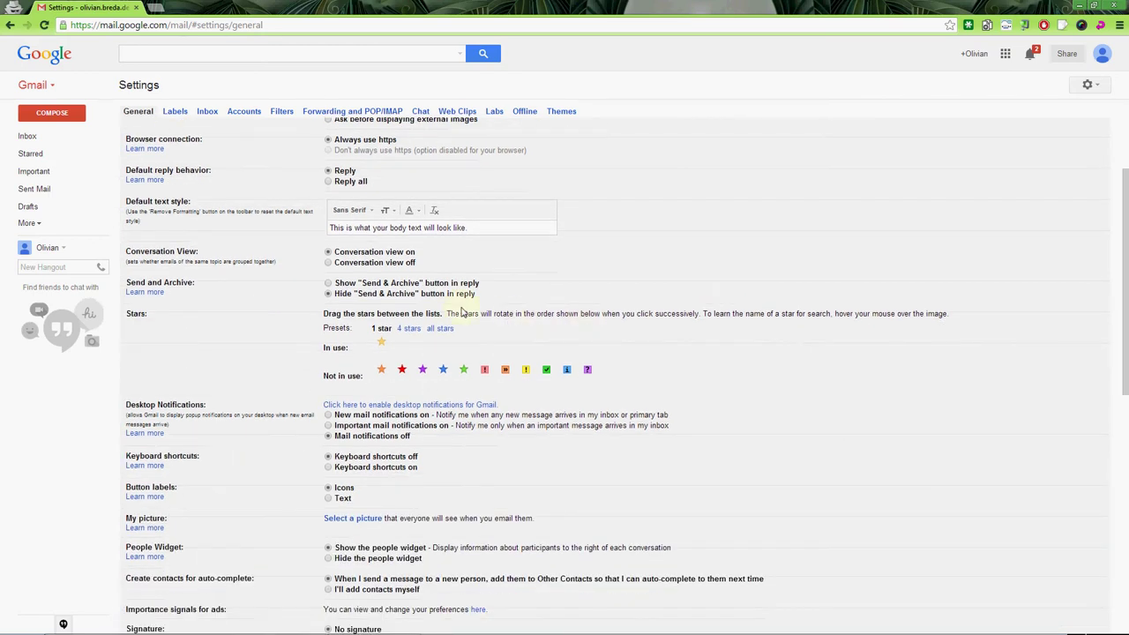
pyautogui.scroll(-1, 544, 334)
pyautogui.click(381, 245)
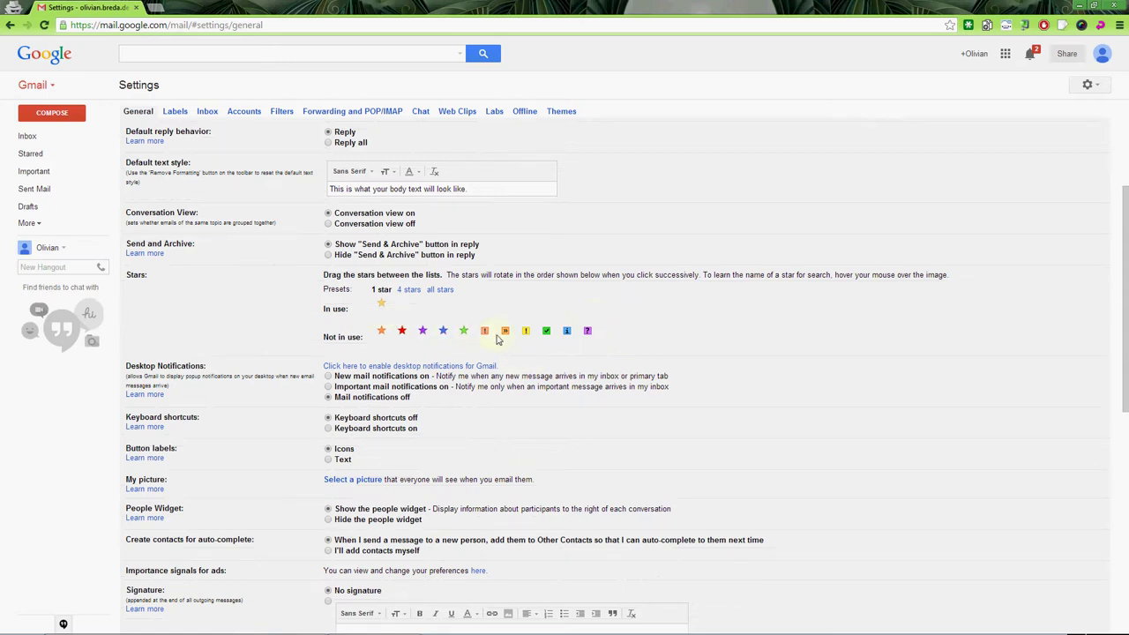
pyautogui.scroll(-2, 605, 371)
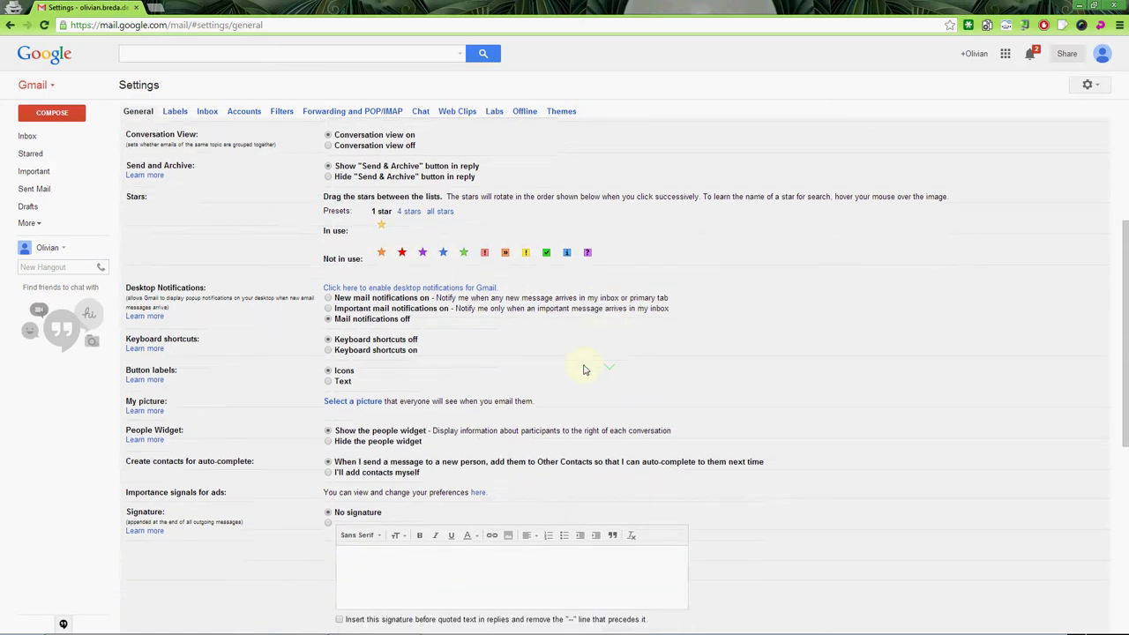
pyautogui.click(328, 350)
pyautogui.scroll(-3, 527, 374)
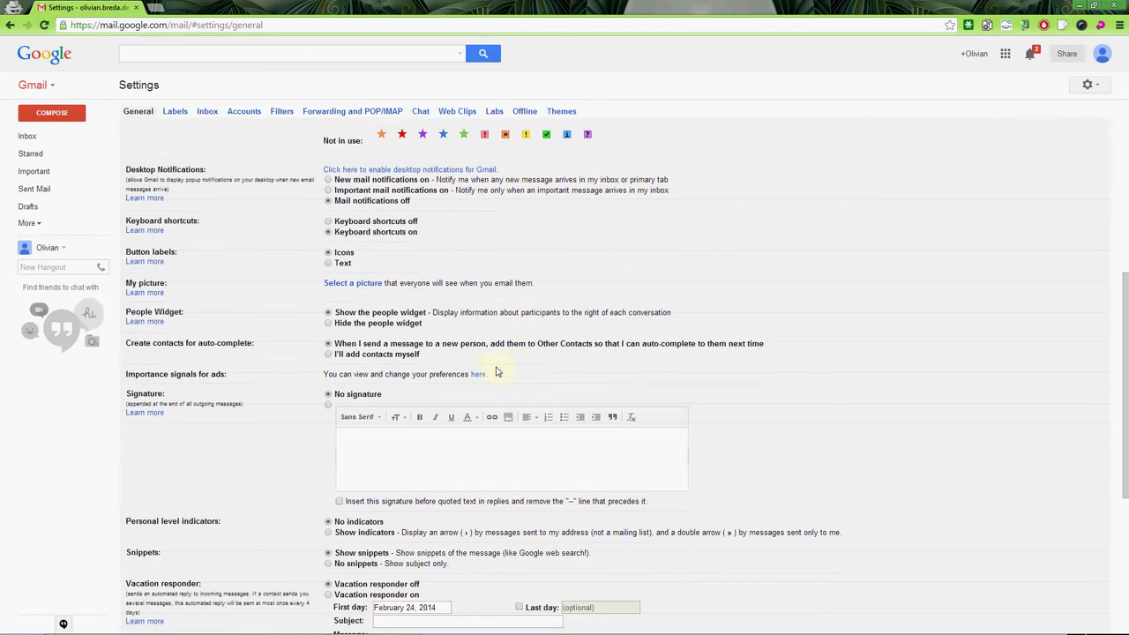
# Set personal level indicators to "Show indicators" and save the general settings
pyautogui.scroll(-2, 442, 368)
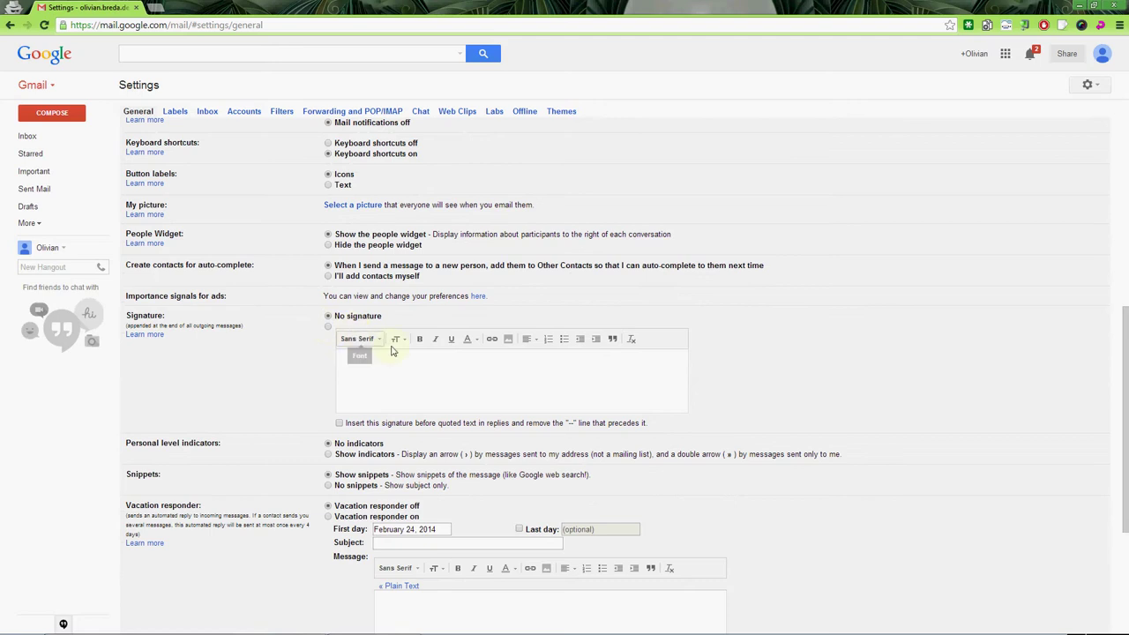
pyautogui.scroll(-2, 383, 366)
pyautogui.click(381, 379)
pyautogui.scroll(-2, 445, 378)
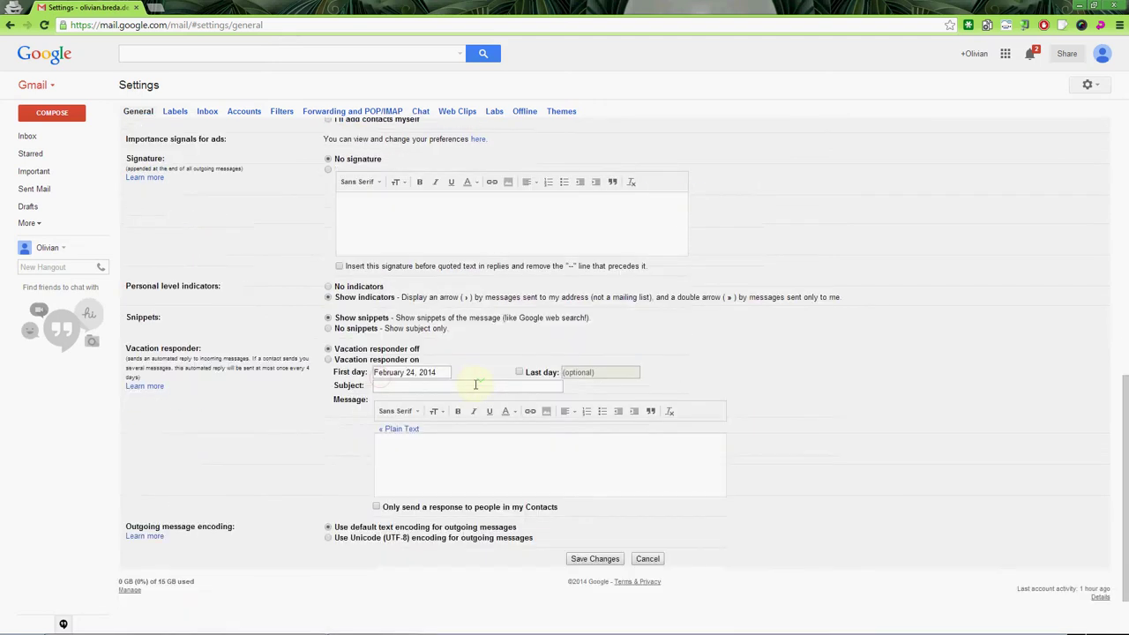
pyautogui.click(591, 558)
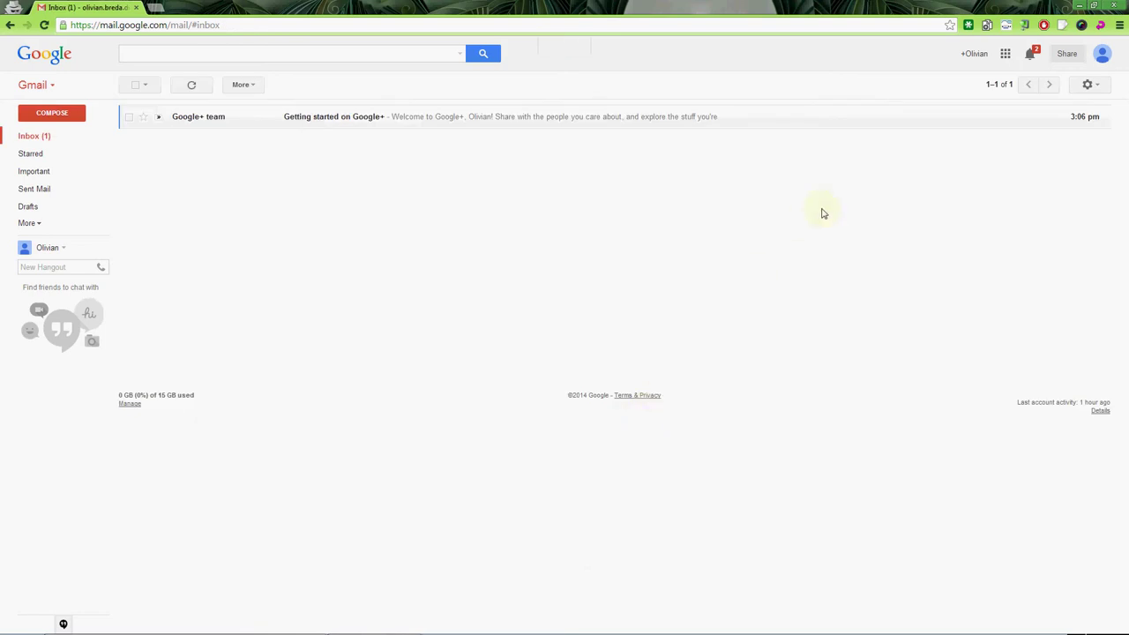
# Mark the Google+ team's "Getting started on Google+" conversation in the inbox as read and archive it
pyautogui.click(134, 85)
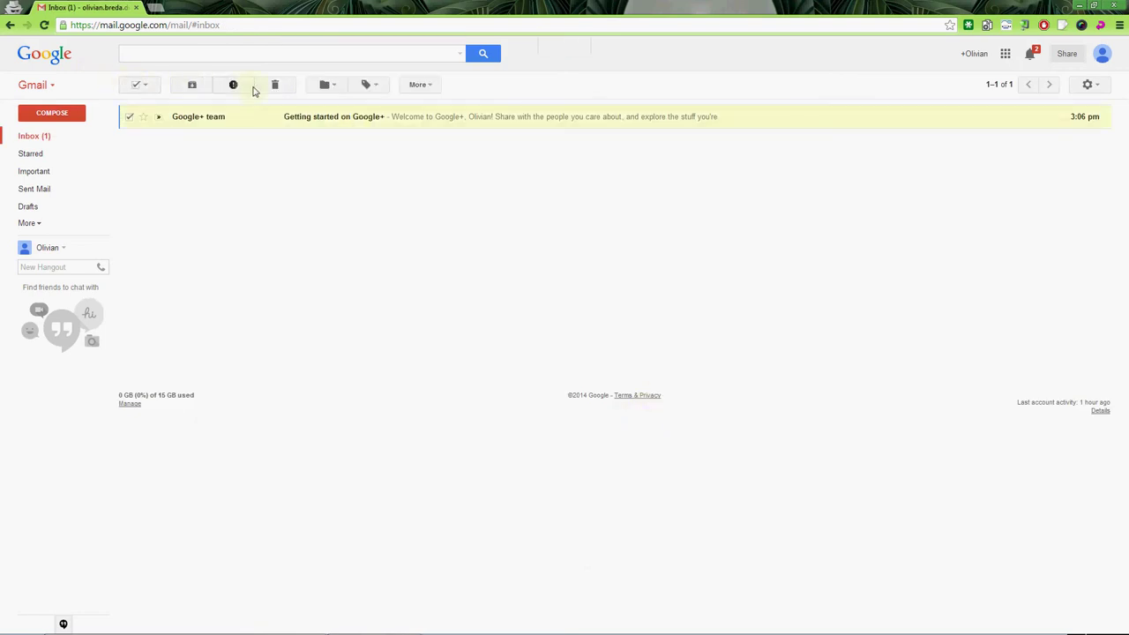
pyautogui.click(415, 85)
pyautogui.click(425, 104)
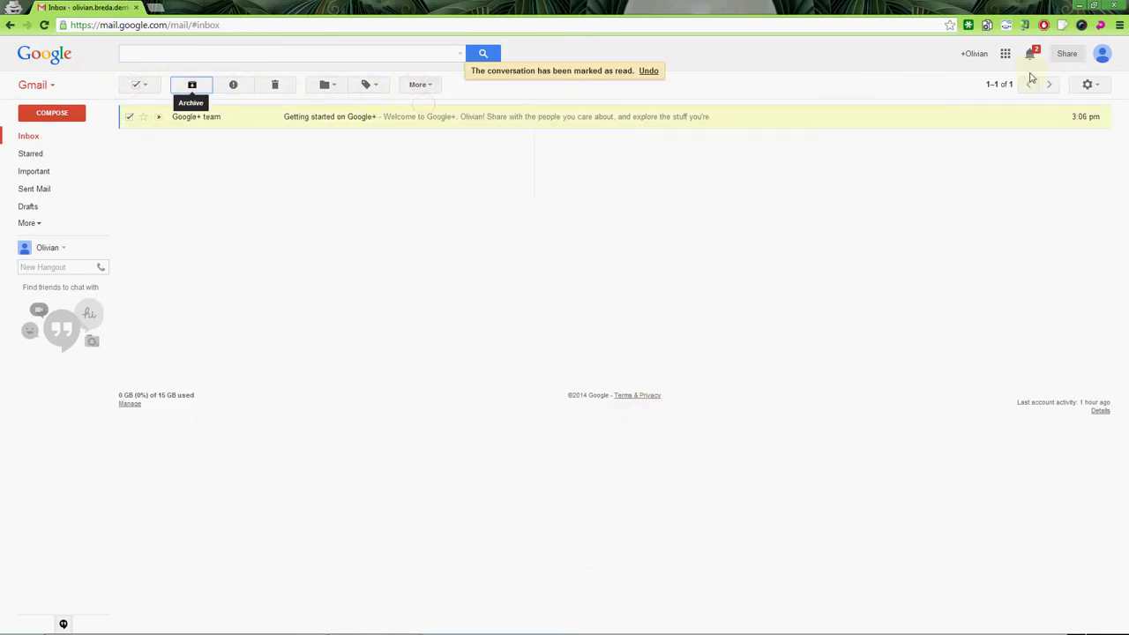
pyautogui.press('e')
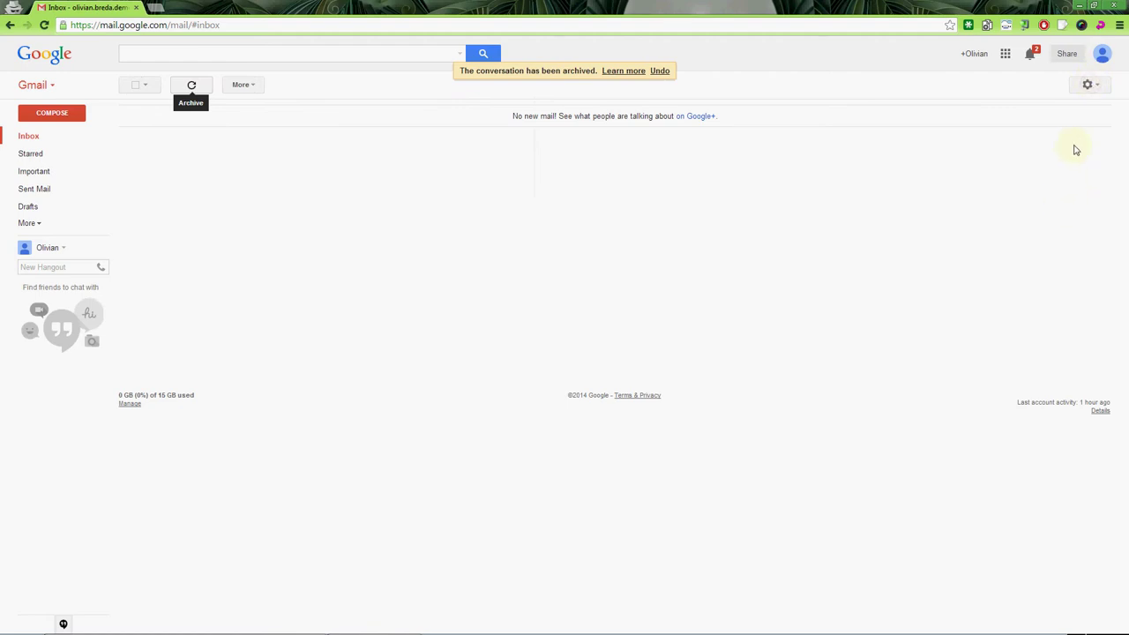
# In the label settings, show the Chats, All Mail, Trash and Spam system labels in the label list
pyautogui.click(1089, 88)
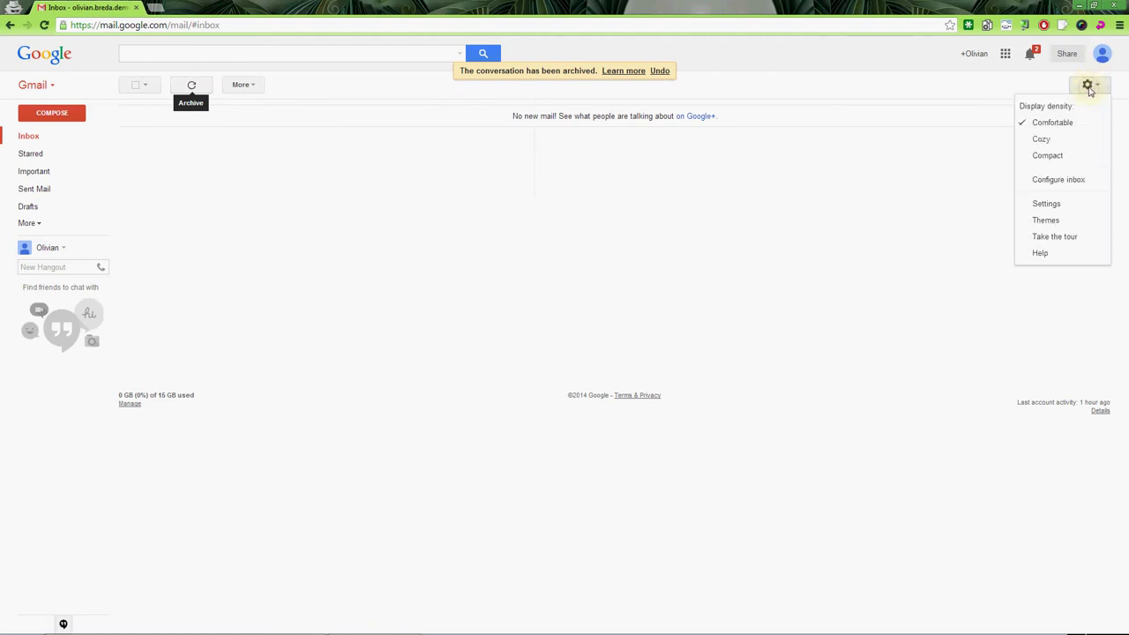
pyautogui.click(1054, 203)
pyautogui.click(1089, 85)
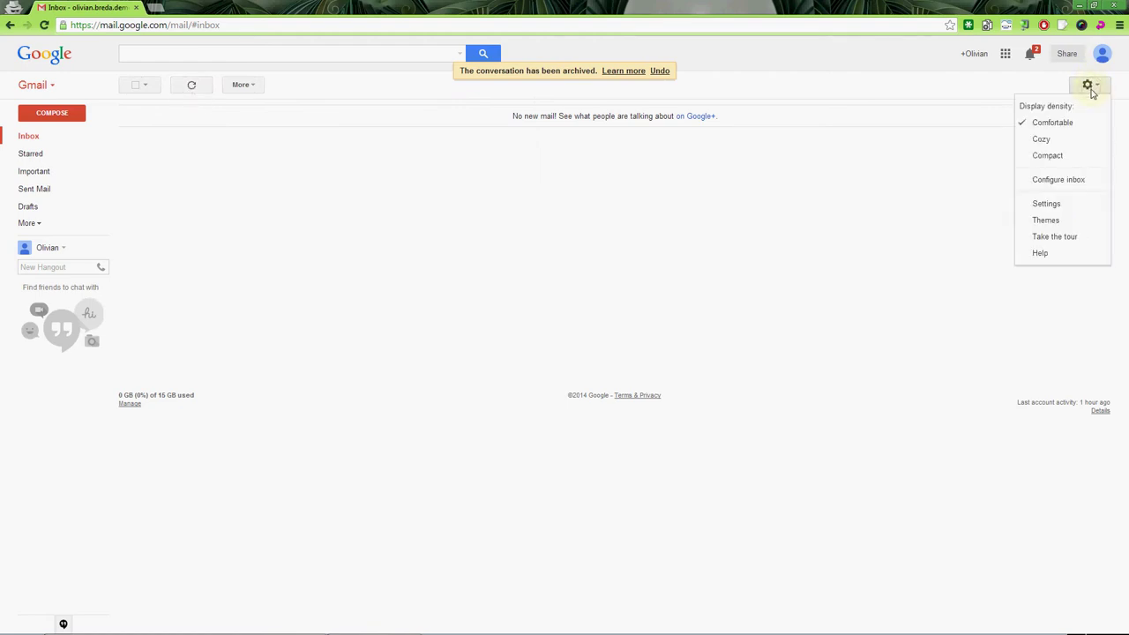
pyautogui.click(1049, 203)
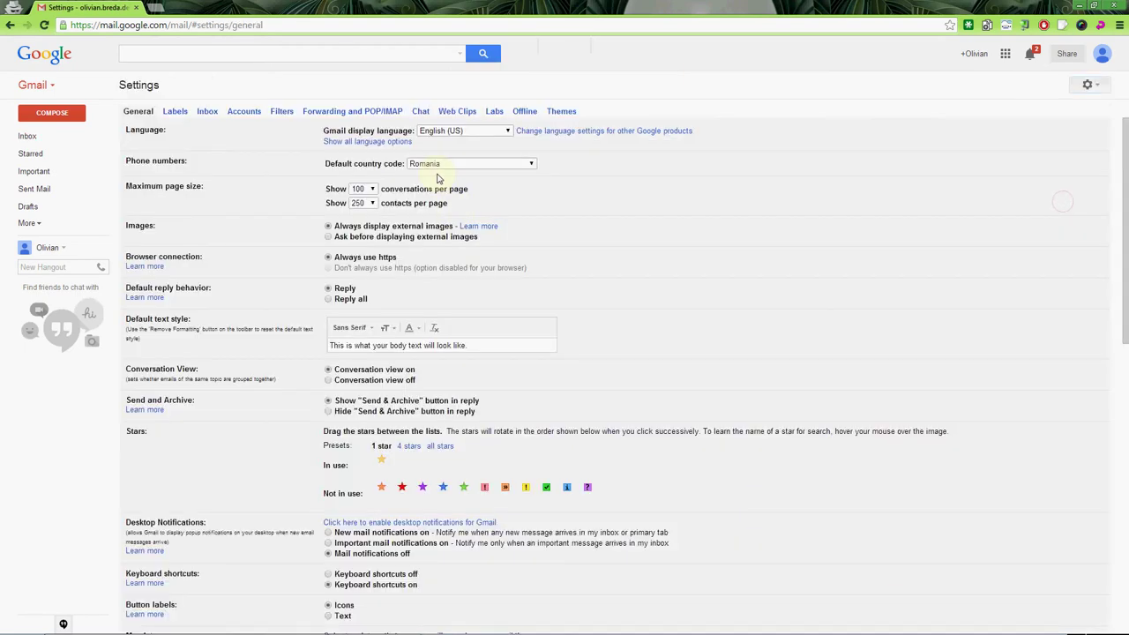
pyautogui.click(176, 114)
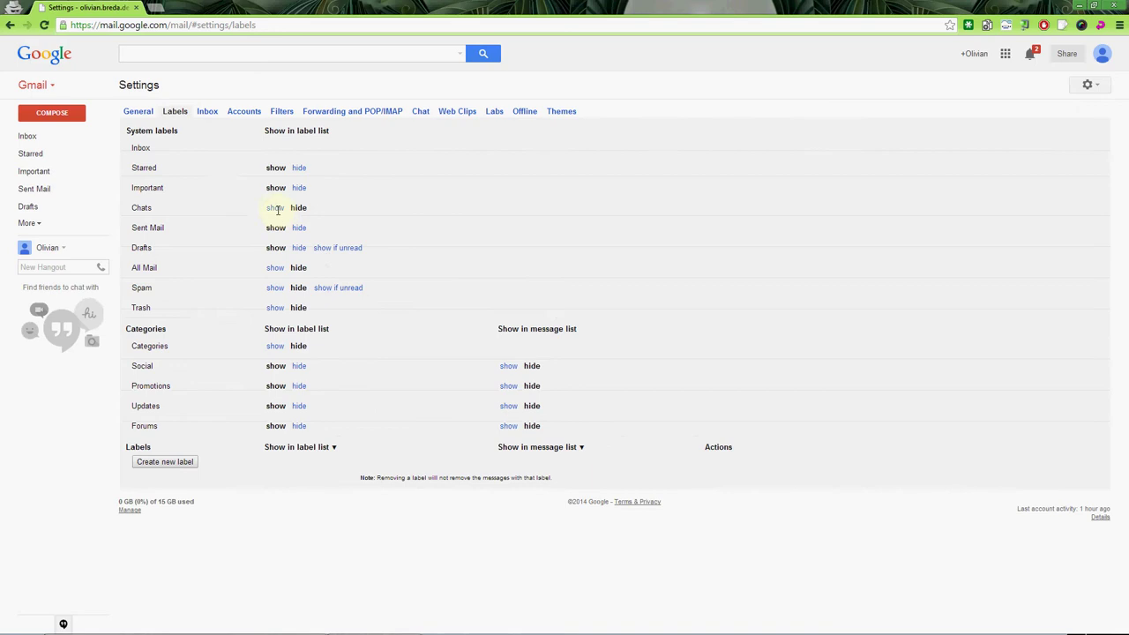
pyautogui.click(275, 208)
pyautogui.click(276, 267)
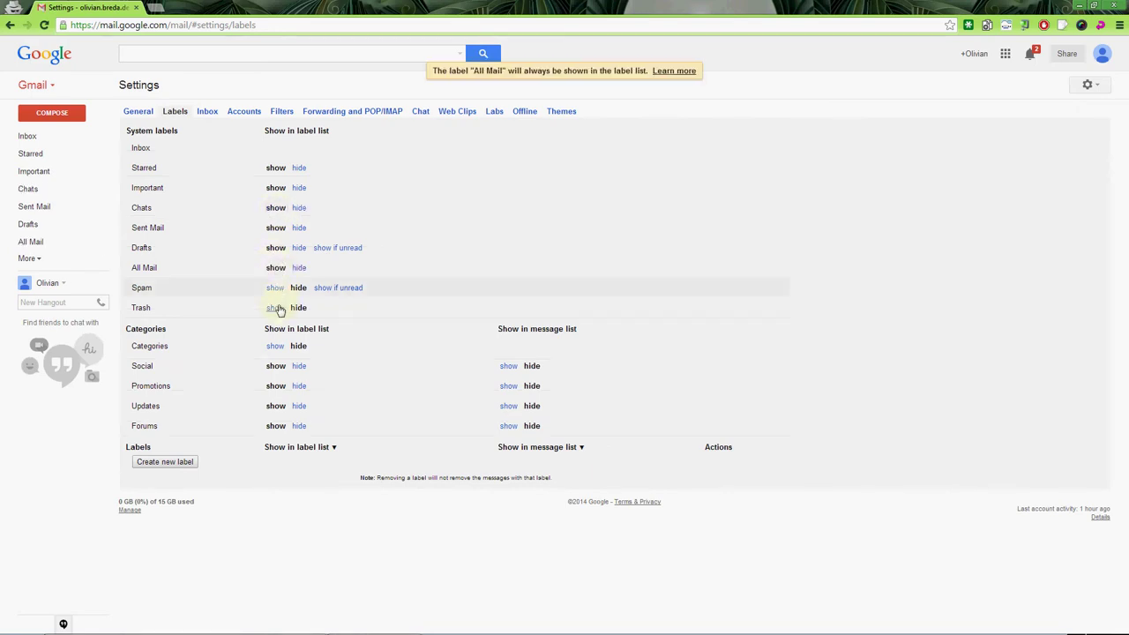
pyautogui.click(275, 308)
pyautogui.click(275, 288)
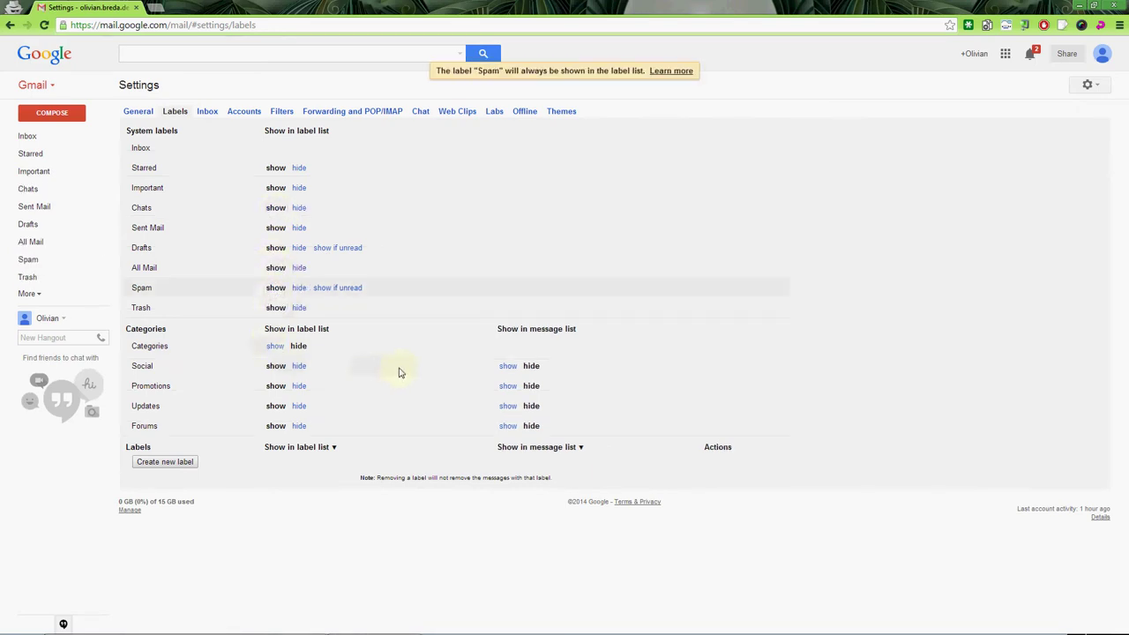
# Hide the Social, Promotions, Updates and Forums categories from the label list
pyautogui.click(298, 366)
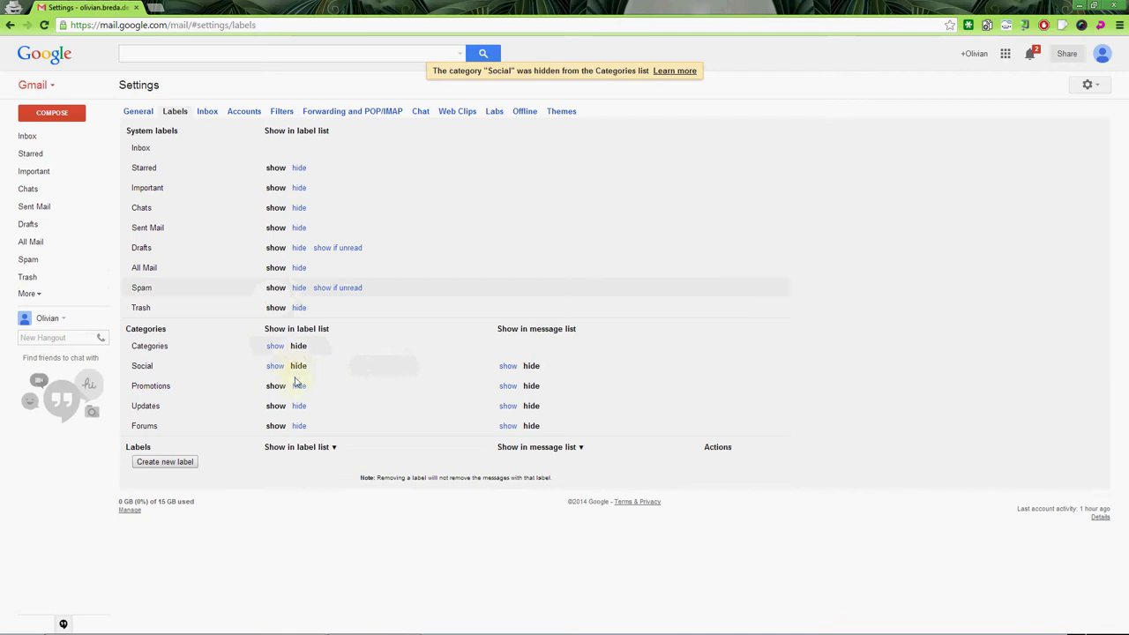
pyautogui.click(298, 386)
pyautogui.click(298, 406)
pyautogui.click(298, 426)
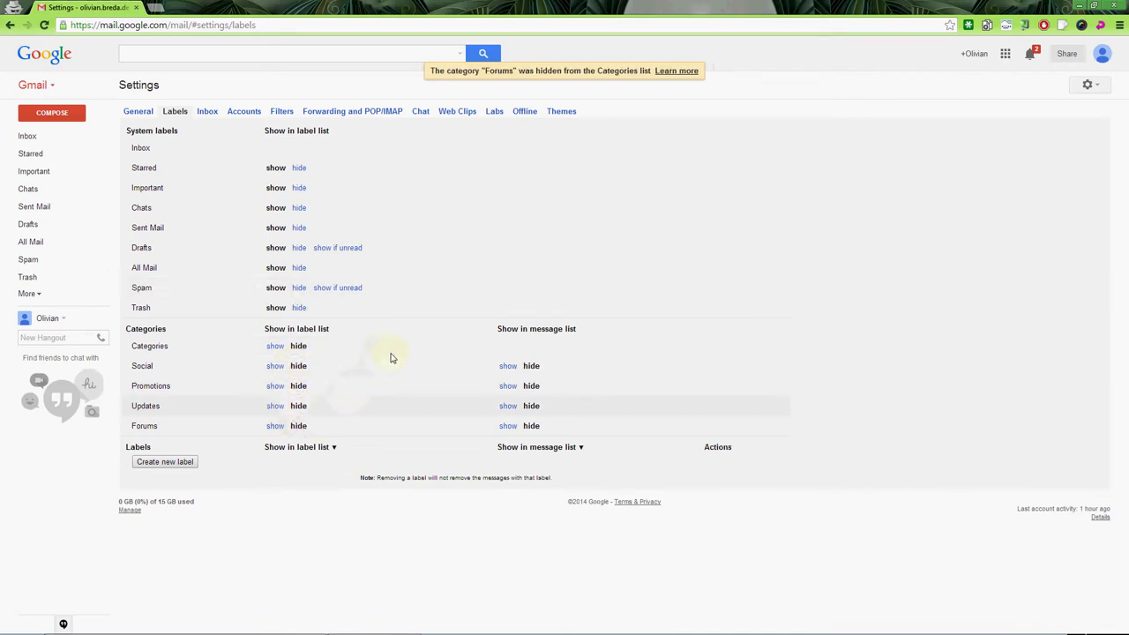
# Review the Inbox, Accounts, Filters, and Forwarding and POP/IMAP settings in turn
pyautogui.click(207, 112)
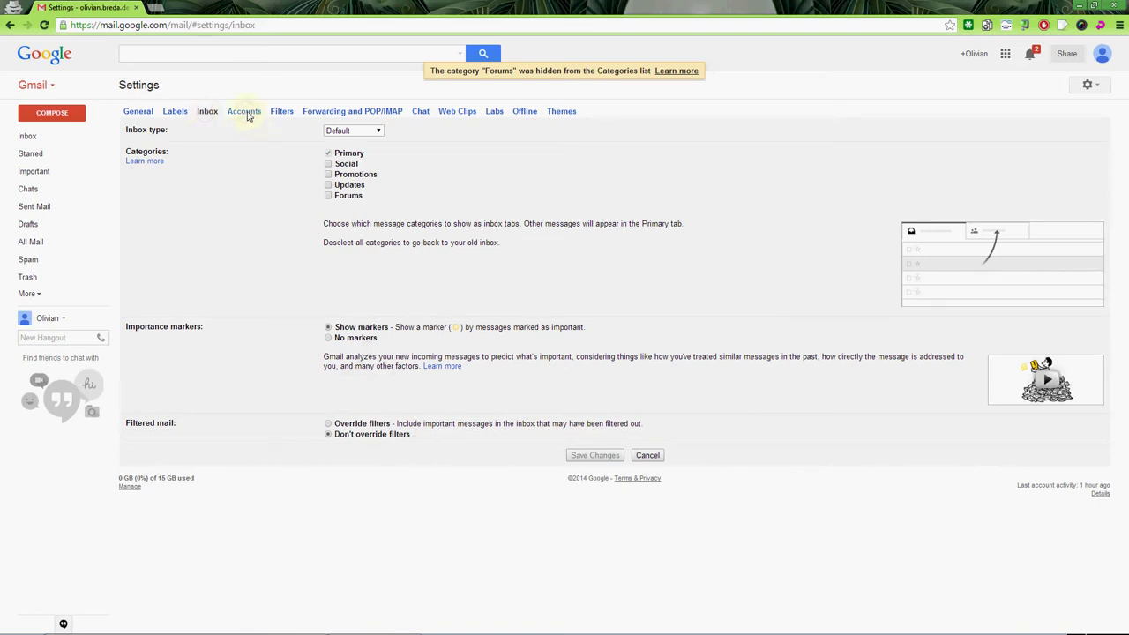
pyautogui.click(244, 112)
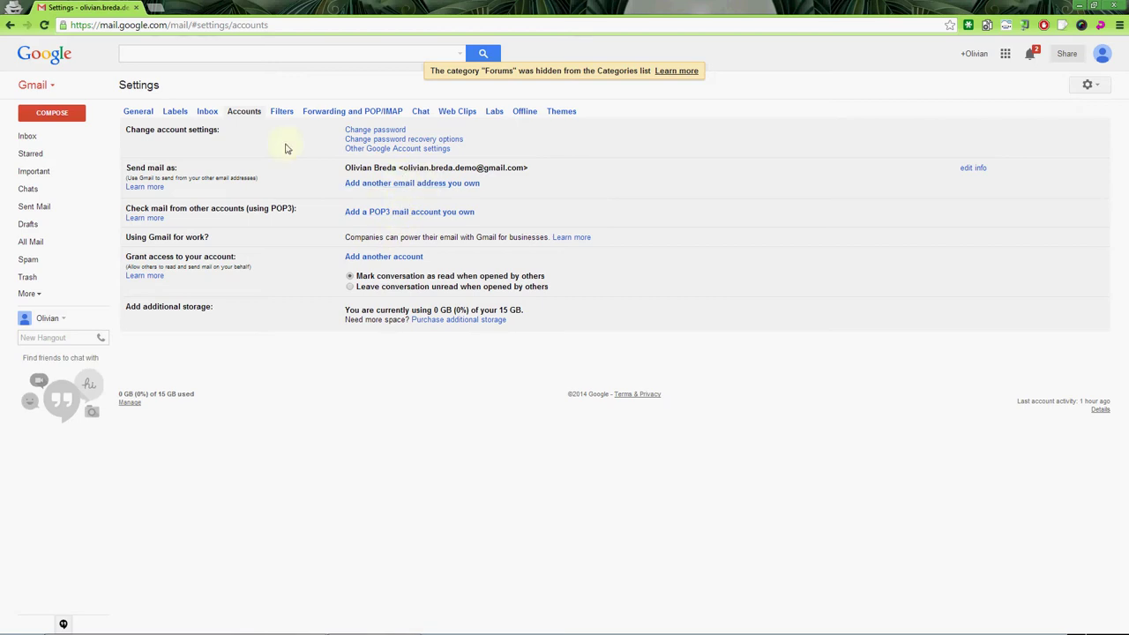
pyautogui.click(279, 116)
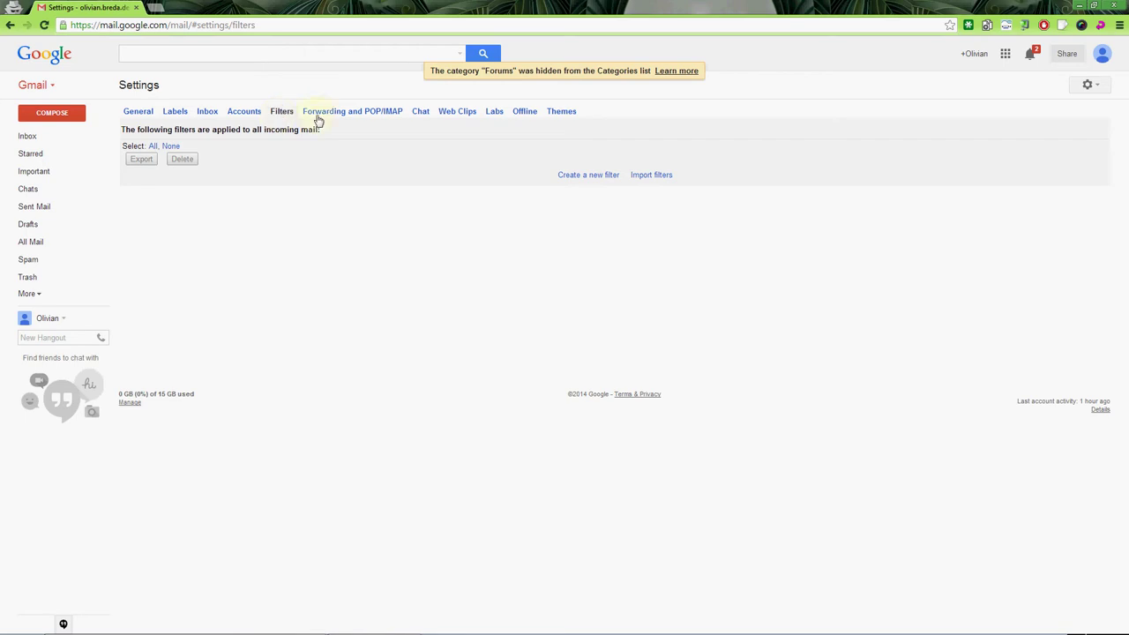
pyautogui.click(320, 119)
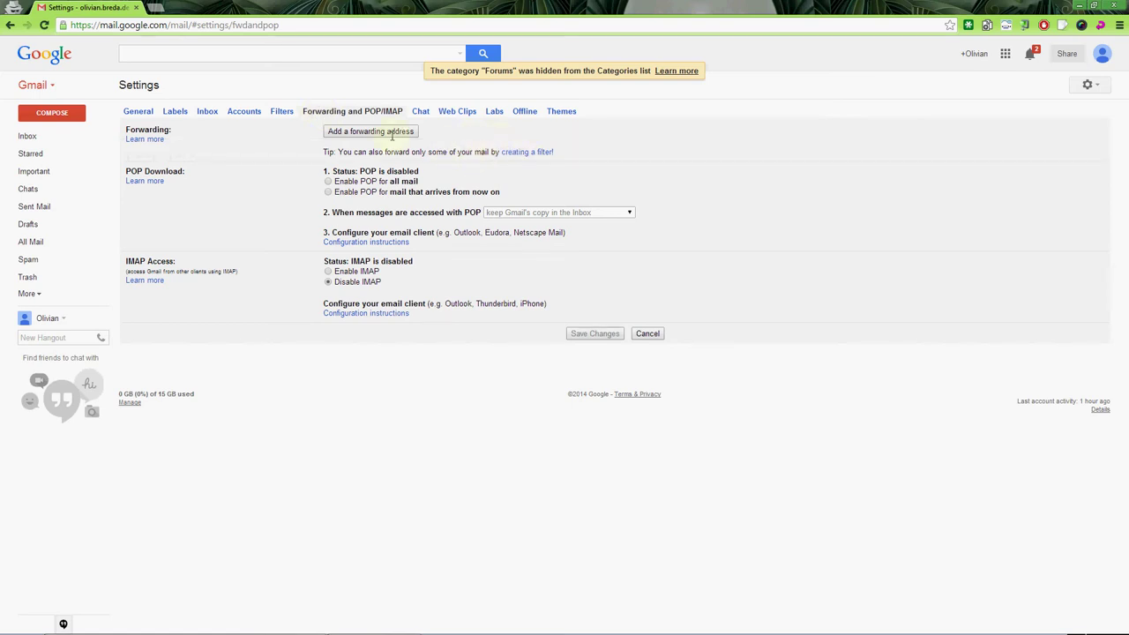
# Revisit the Accounts settings for granting access to other accounts, and view the profile's account options before closing them
pyautogui.click(258, 114)
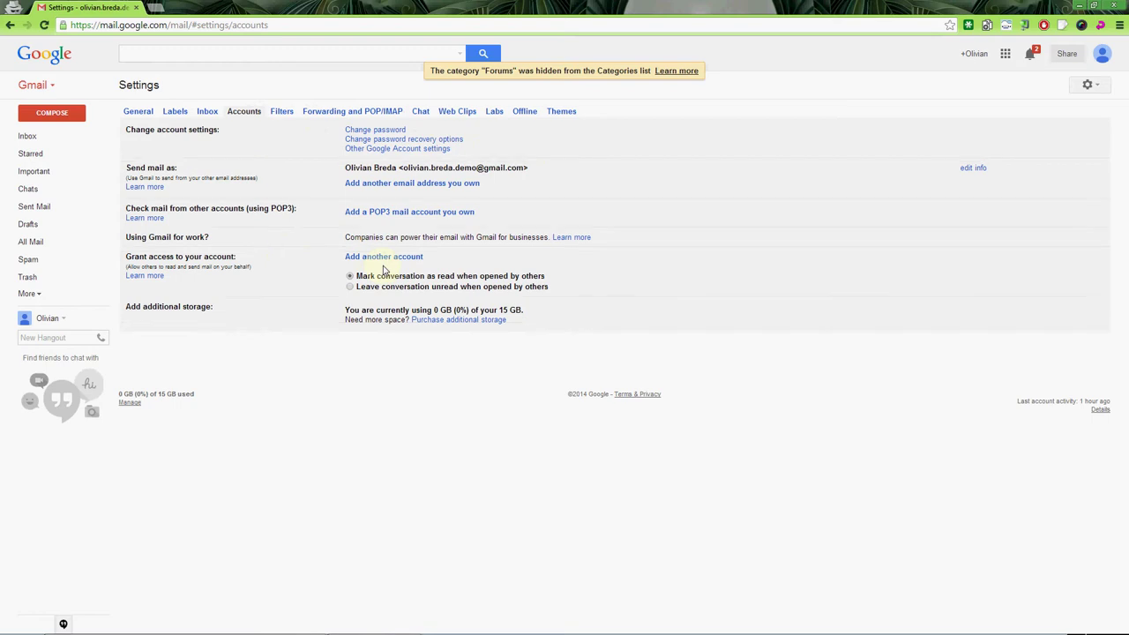
pyautogui.click(1101, 54)
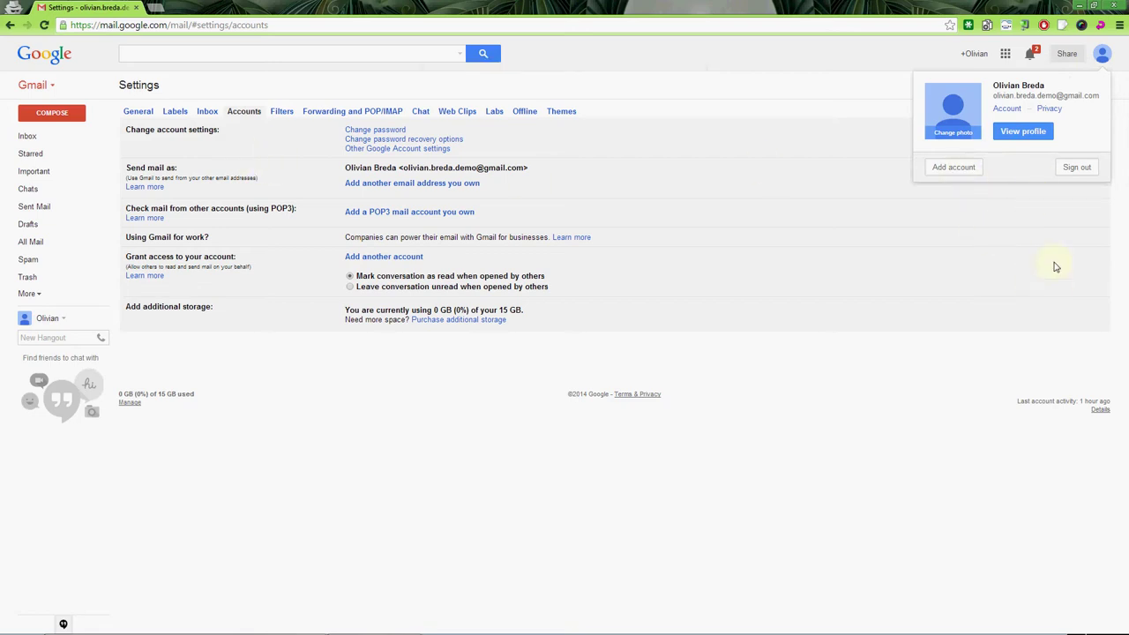
pyautogui.click(305, 219)
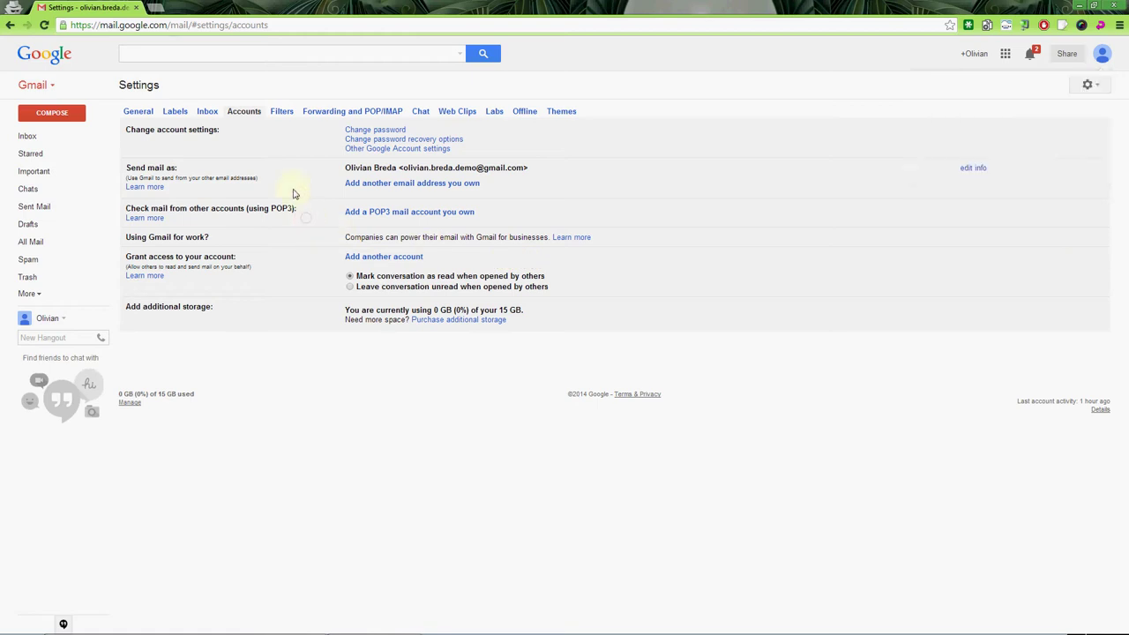
# Review the Chat settings and the Web Clips feeds
pyautogui.click(339, 114)
pyautogui.click(416, 114)
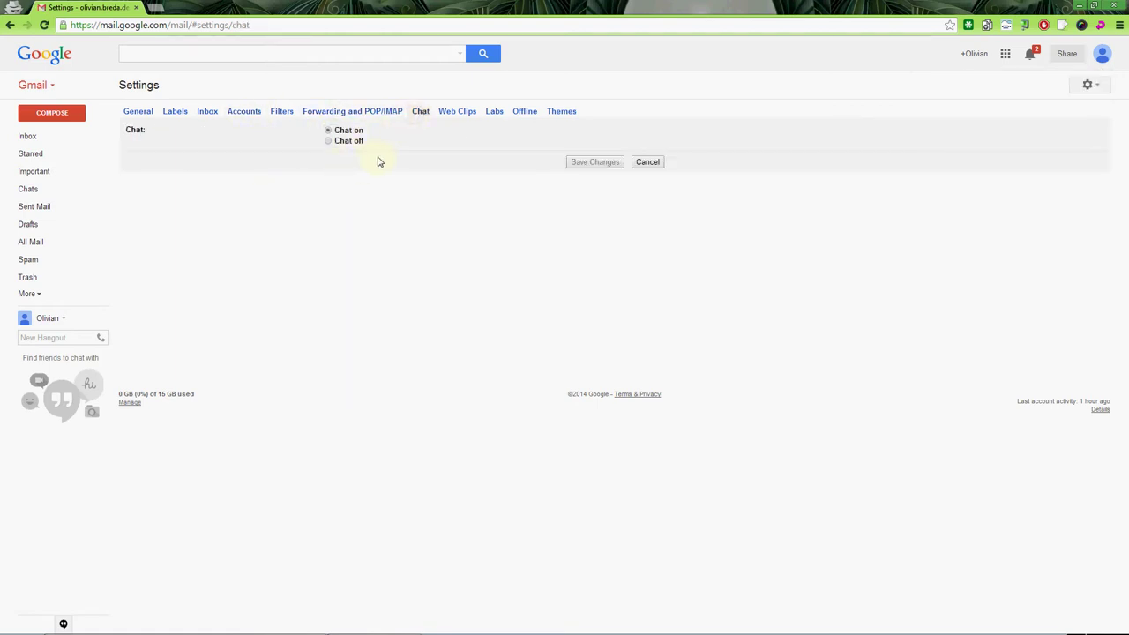
pyautogui.click(464, 114)
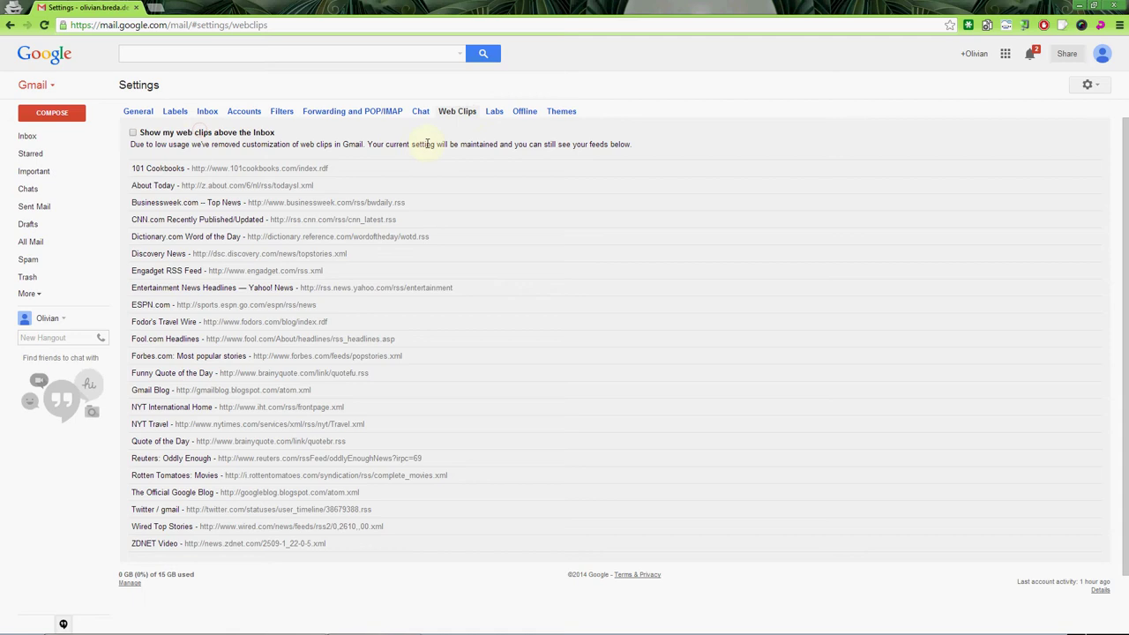
# Find the Undo Send lab among the Gmail Labs features and enable it
pyautogui.click(499, 118)
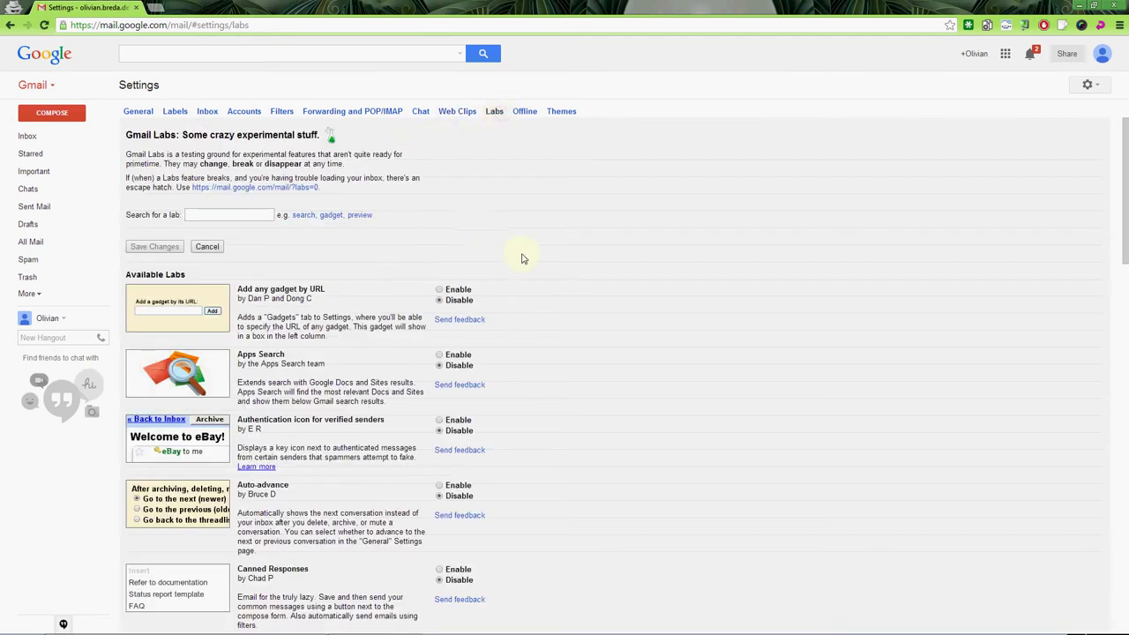
pyautogui.scroll(-3, 1123, 200)
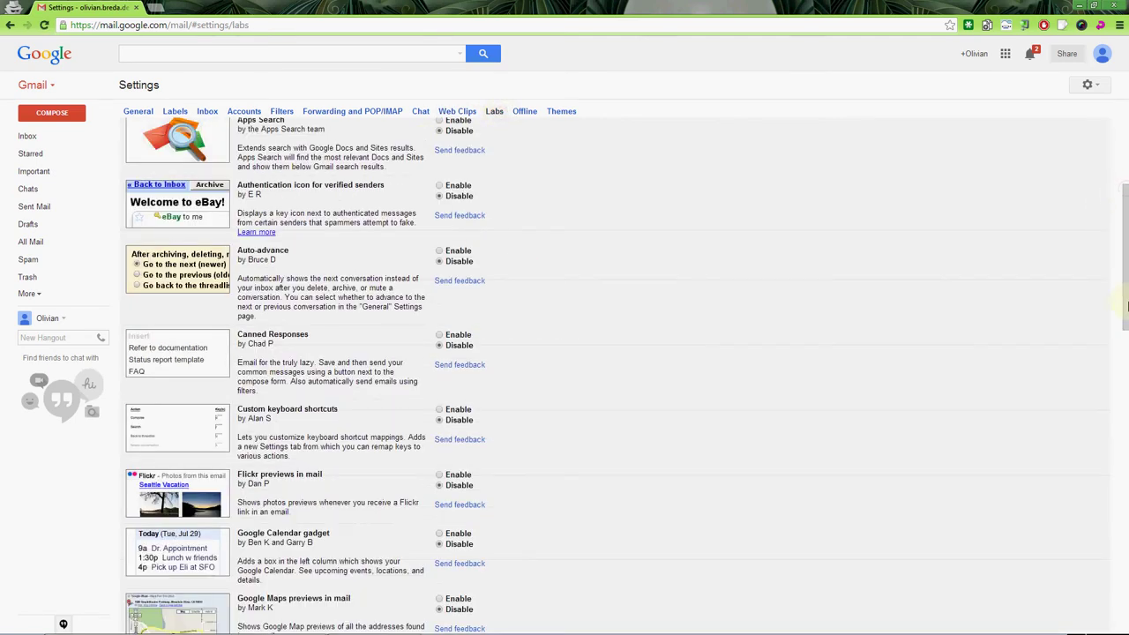
pyautogui.click(1123, 532)
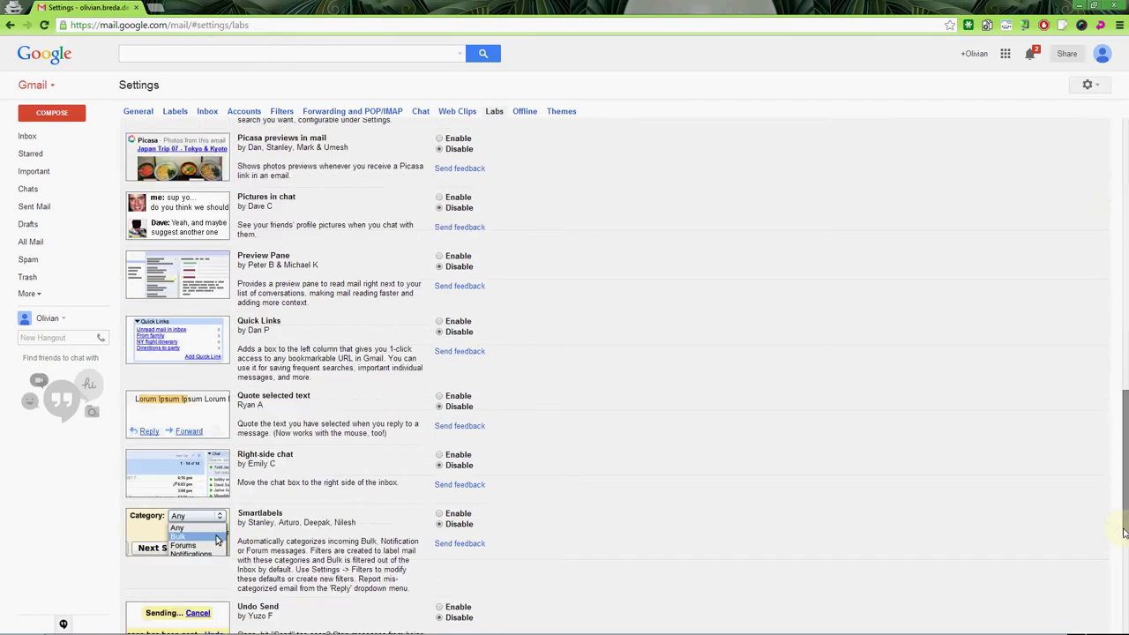
pyautogui.scroll(-1, 793, 503)
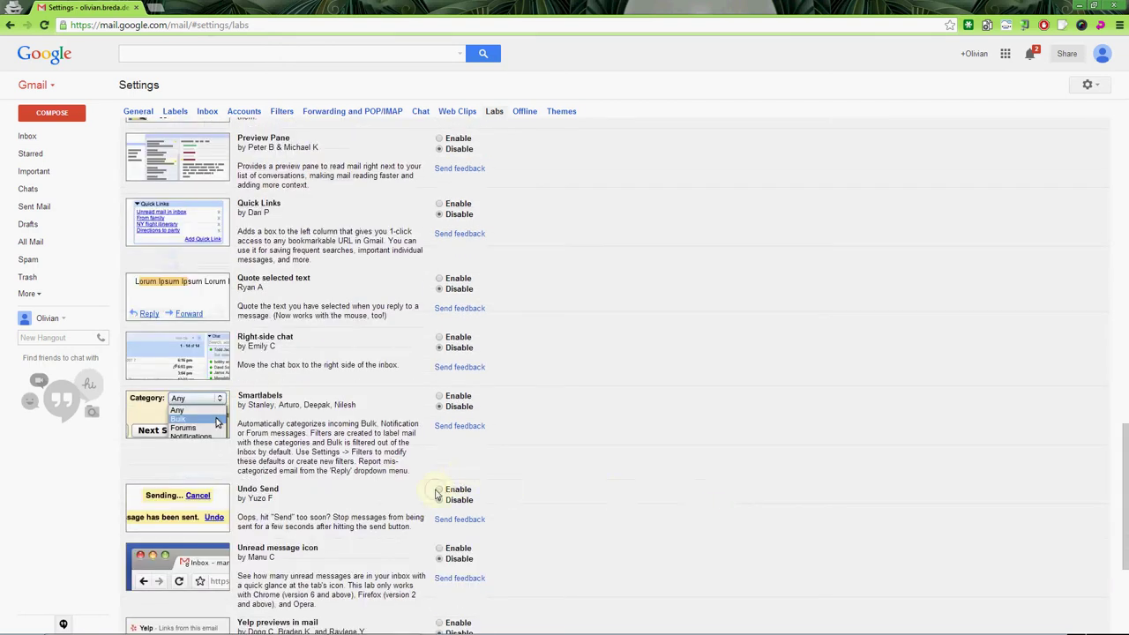
pyautogui.click(438, 490)
# Look through the available labs from the beginning of the list and enable Pictures in chat
pyautogui.scroll(15, 521, 432)
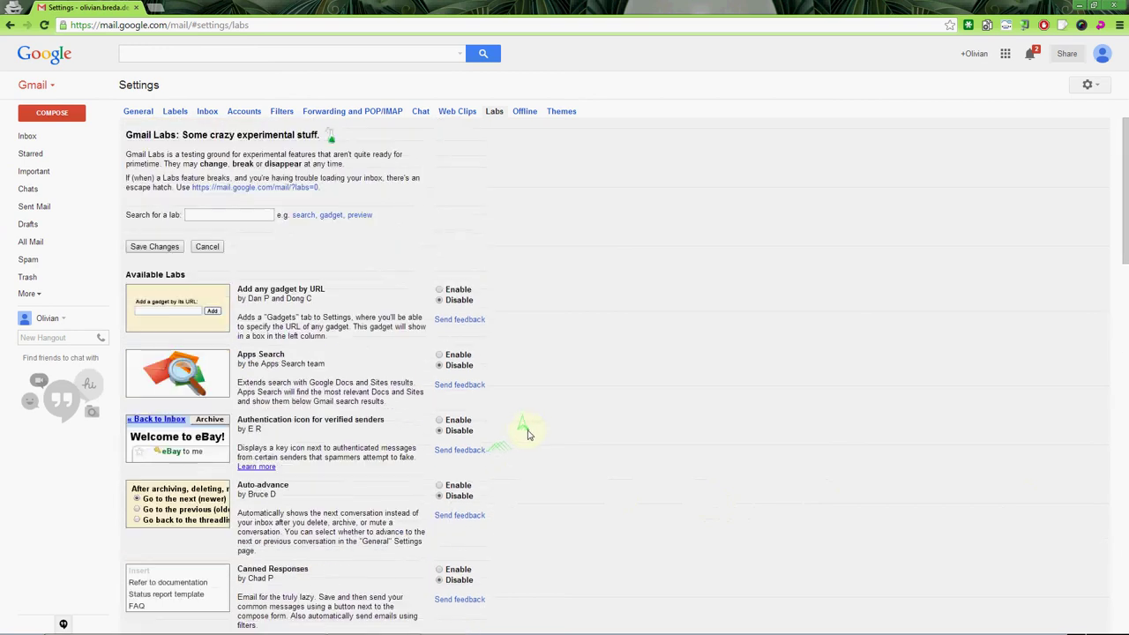
pyautogui.scroll(-2, 502, 397)
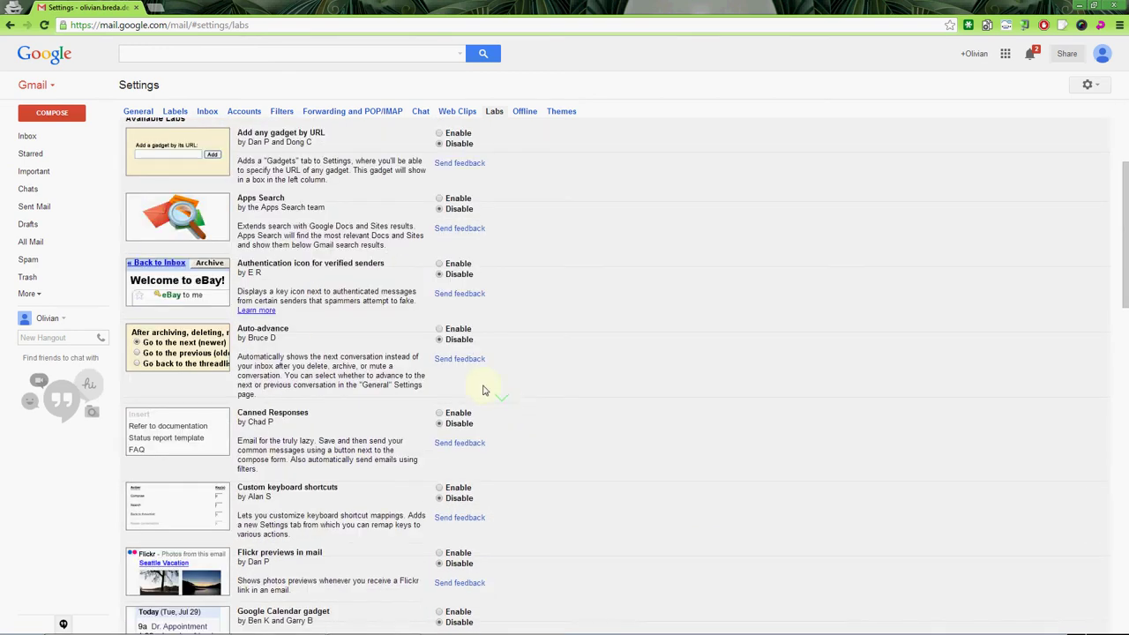
pyautogui.scroll(-1, 349, 378)
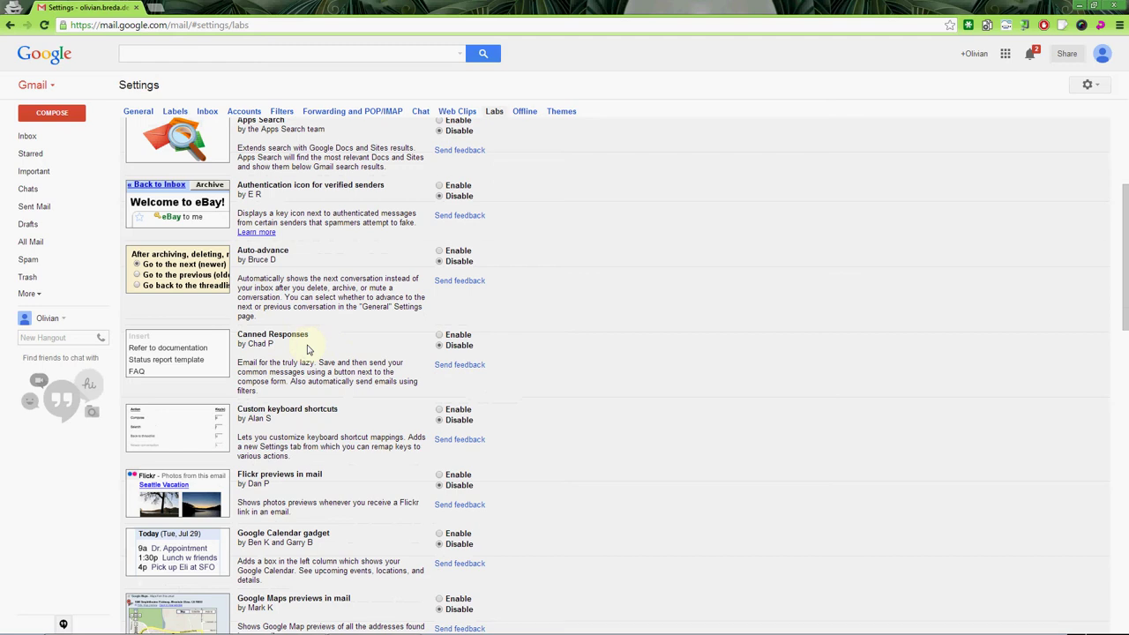
pyautogui.click(290, 338)
pyautogui.scroll(-1, 313, 355)
pyautogui.scroll(-2, 326, 353)
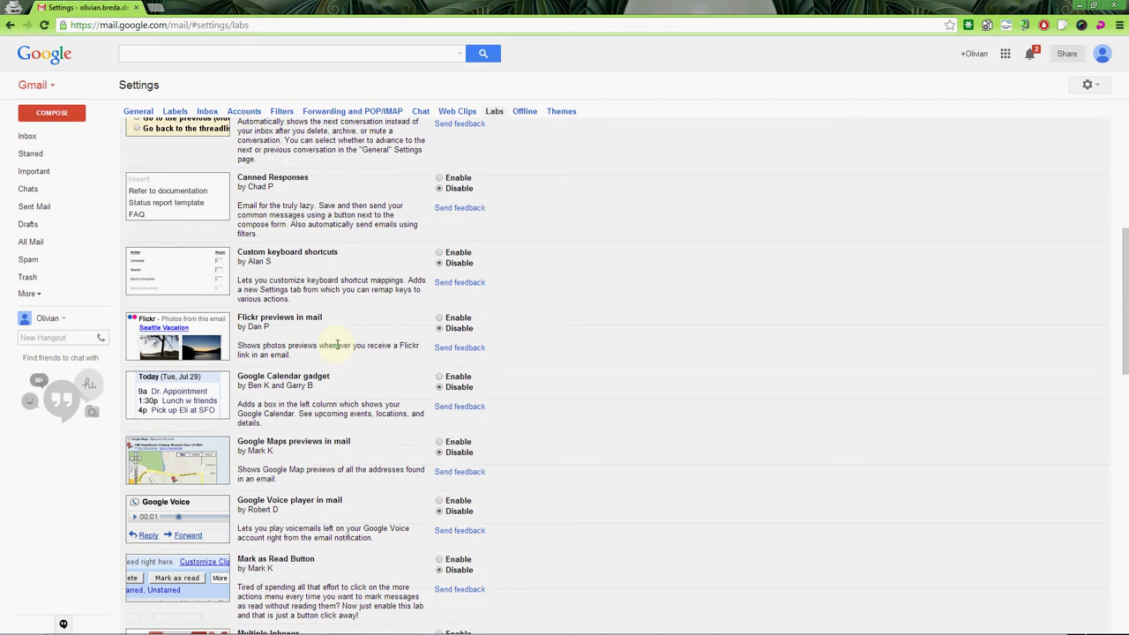
pyautogui.scroll(-2, 350, 358)
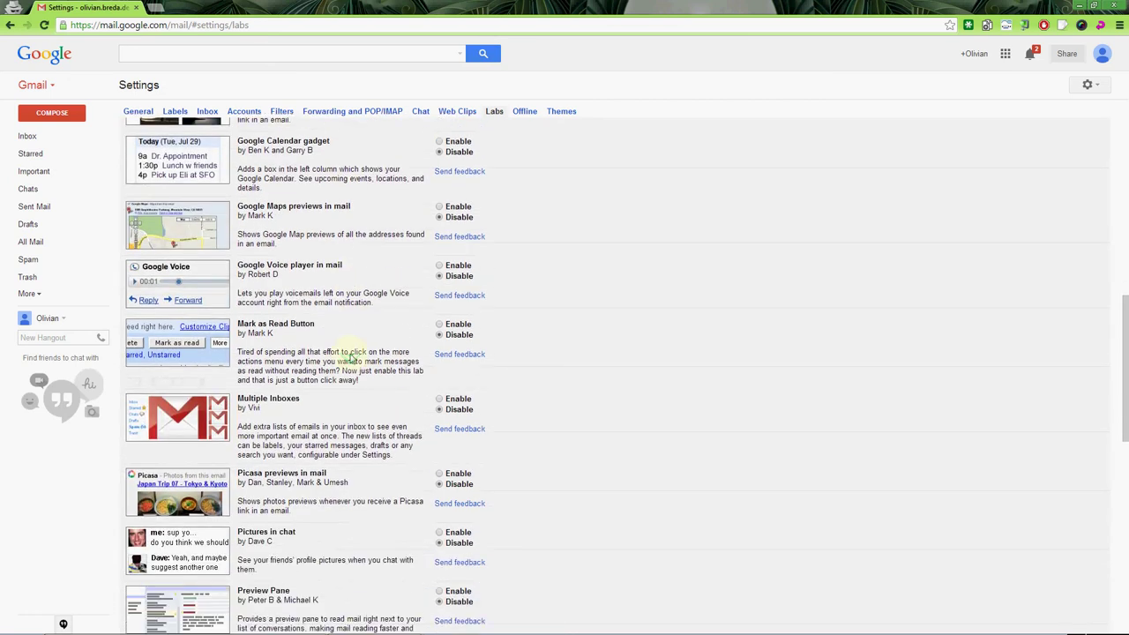
pyautogui.scroll(-2, 353, 351)
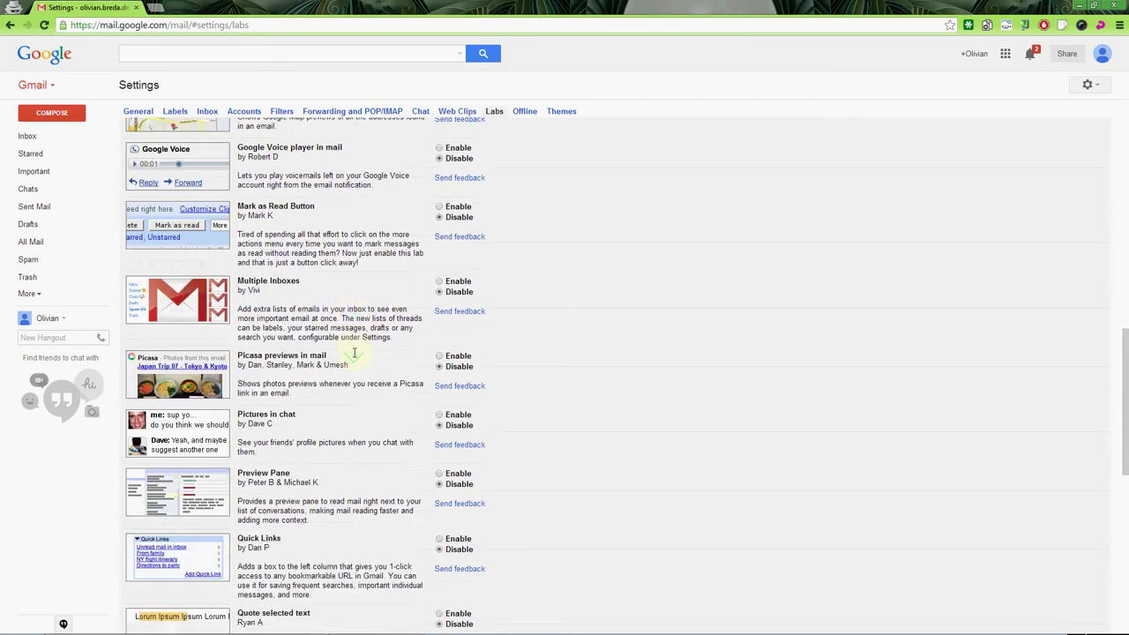
pyautogui.scroll(-2, 354, 355)
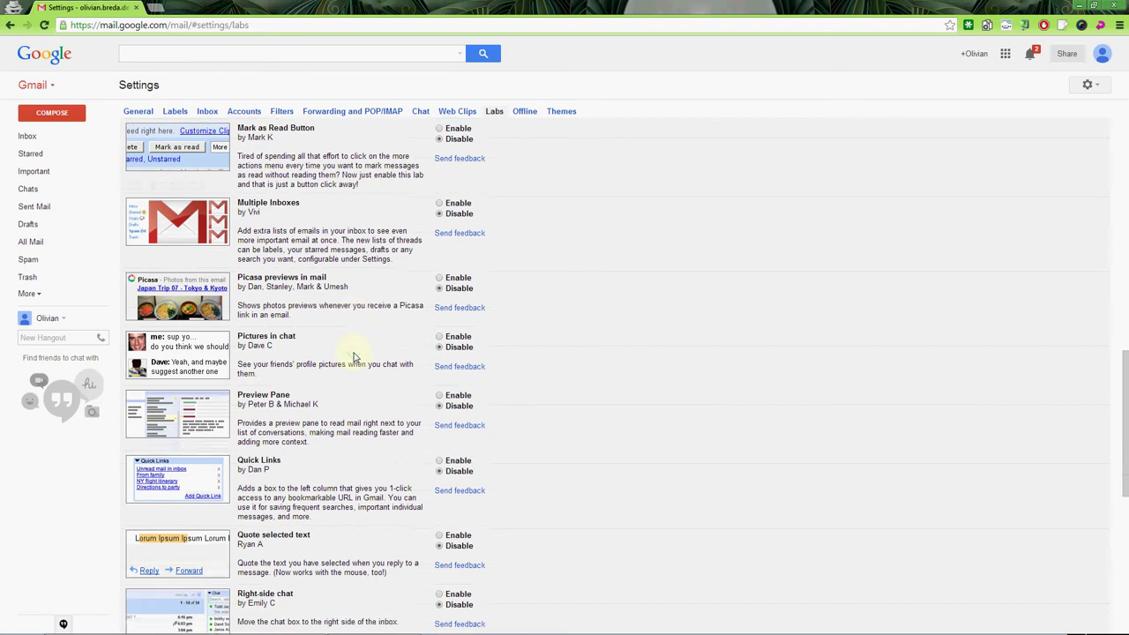
pyautogui.click(439, 297)
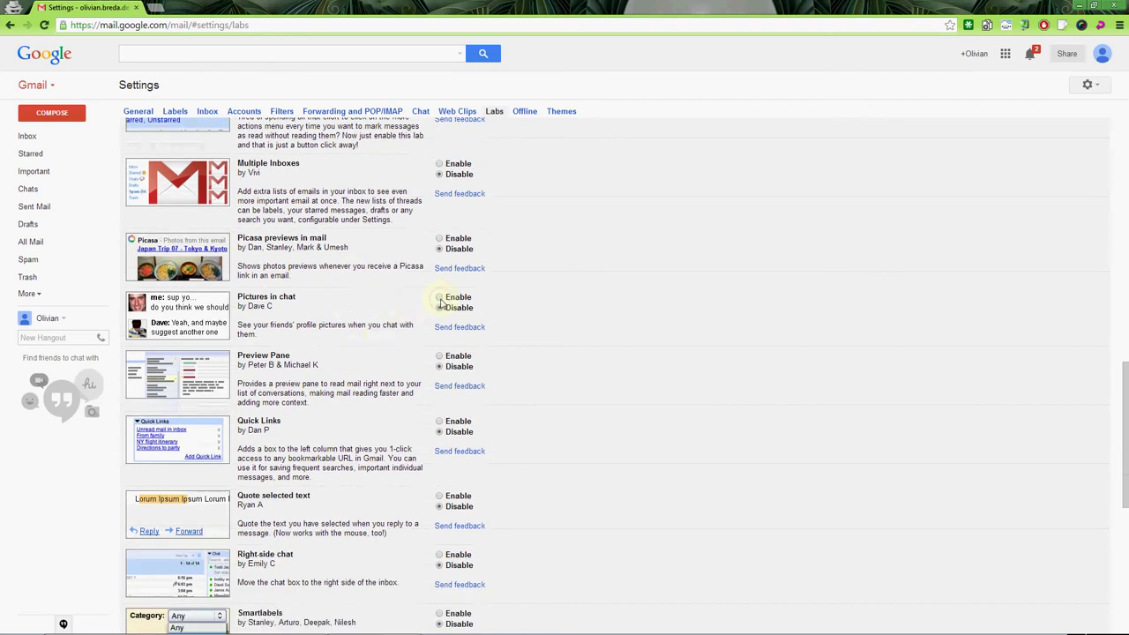
# Check the remaining labs through Yelp previews in mail and save the Labs changes
pyautogui.scroll(-1, 358, 374)
pyautogui.scroll(-1, 358, 373)
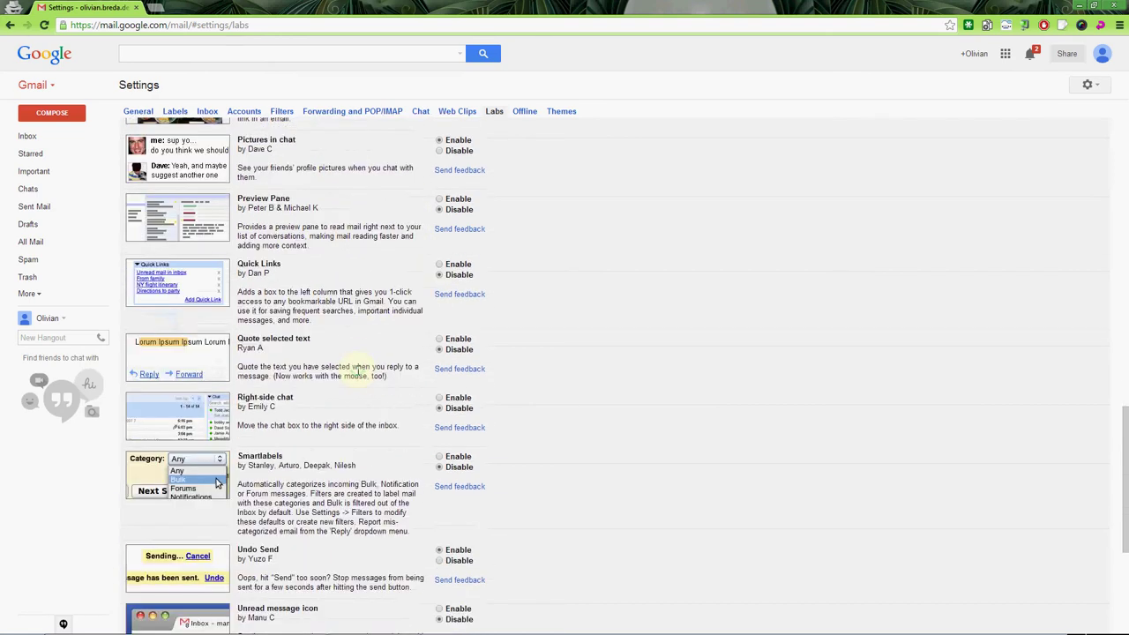
pyautogui.scroll(-2, 358, 374)
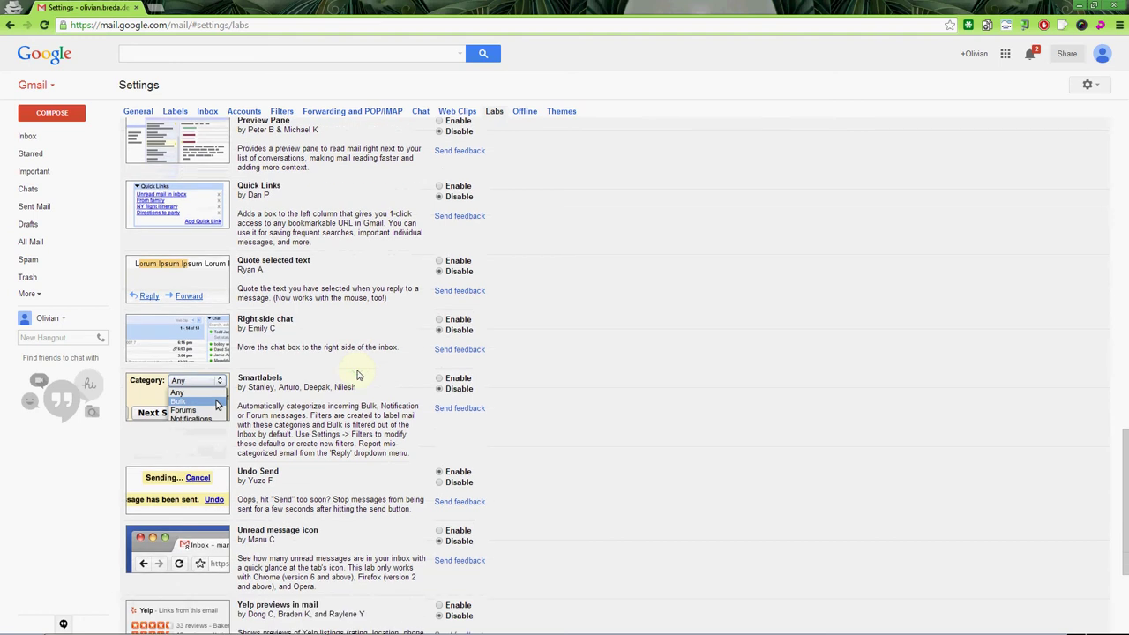
pyautogui.scroll(-1, 358, 374)
pyautogui.scroll(-2, 358, 374)
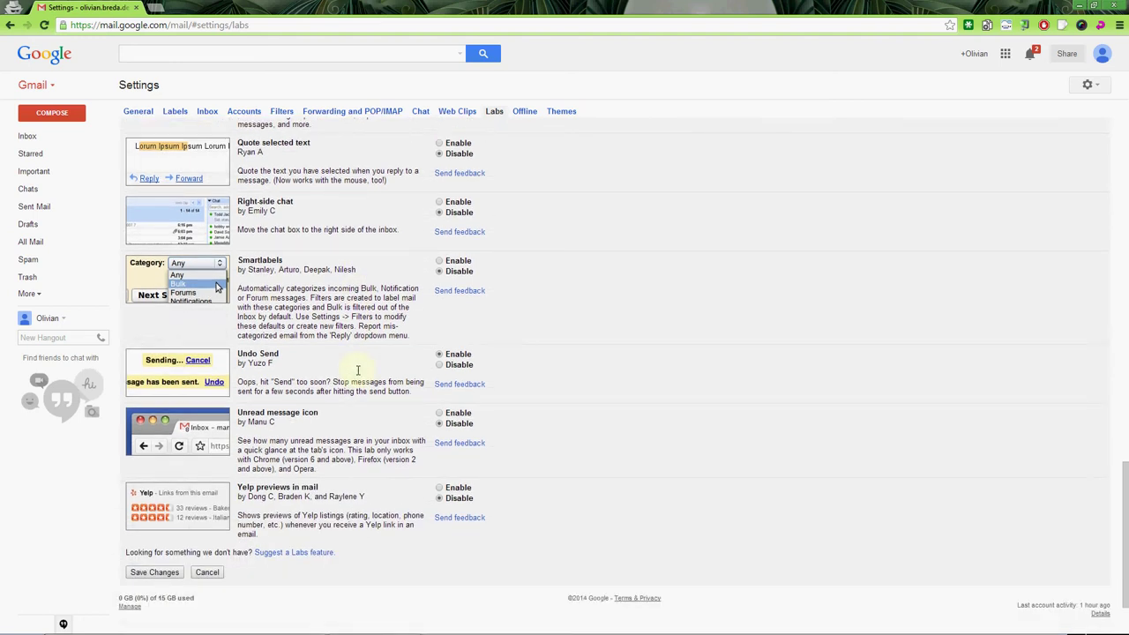
pyautogui.click(154, 572)
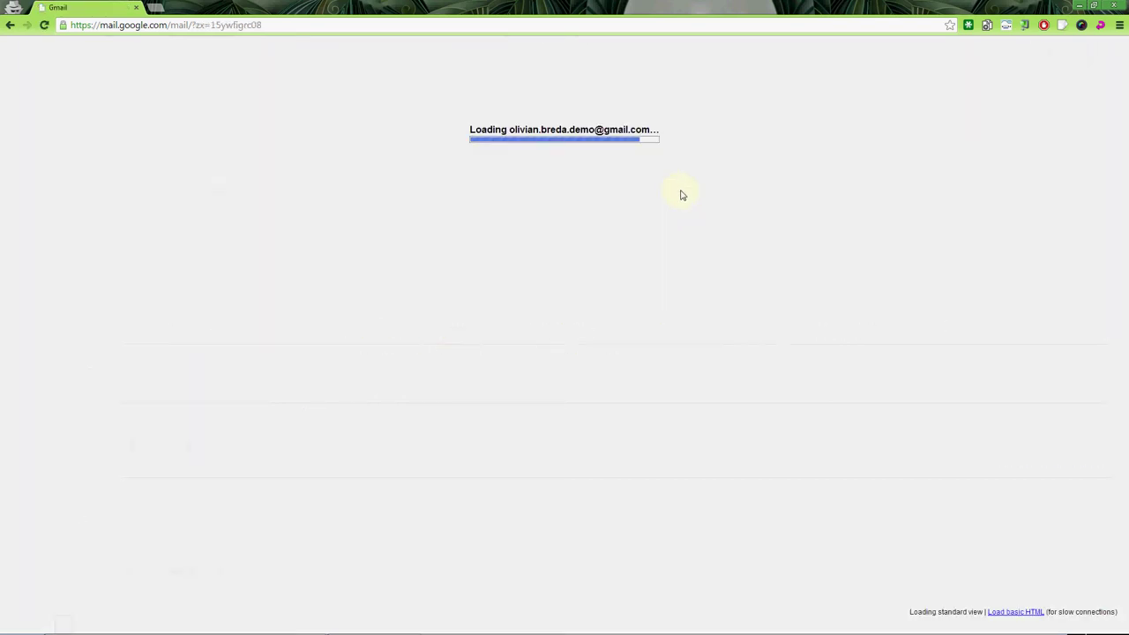
# Set the Undo Send cancellation period to 30 seconds in the General settings and save the changes
pyautogui.click(1087, 85)
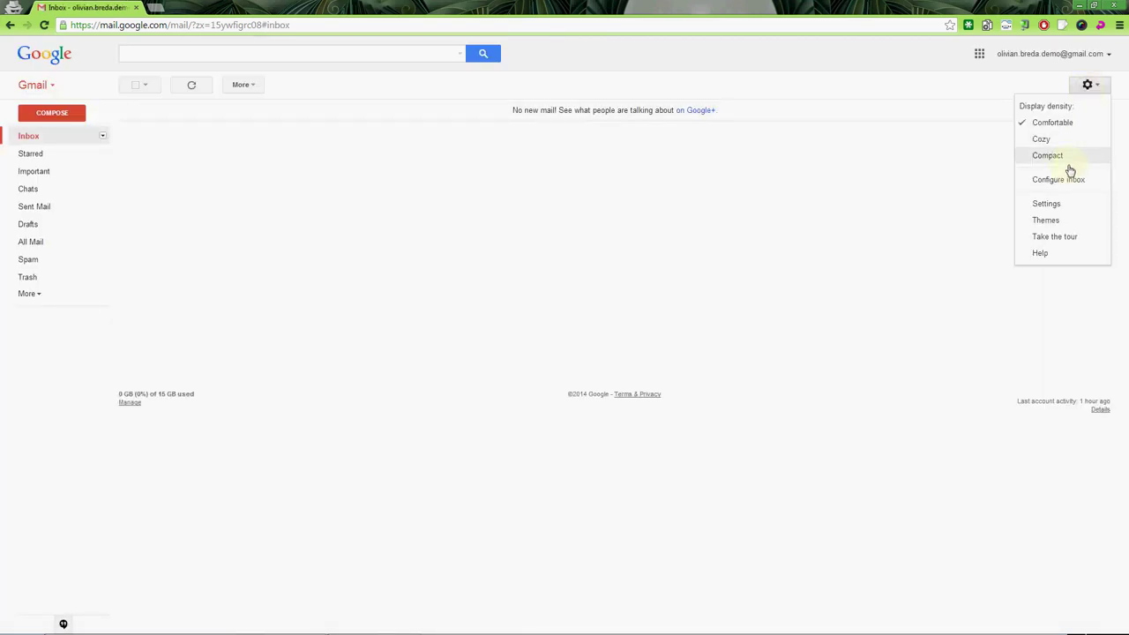
pyautogui.click(1063, 202)
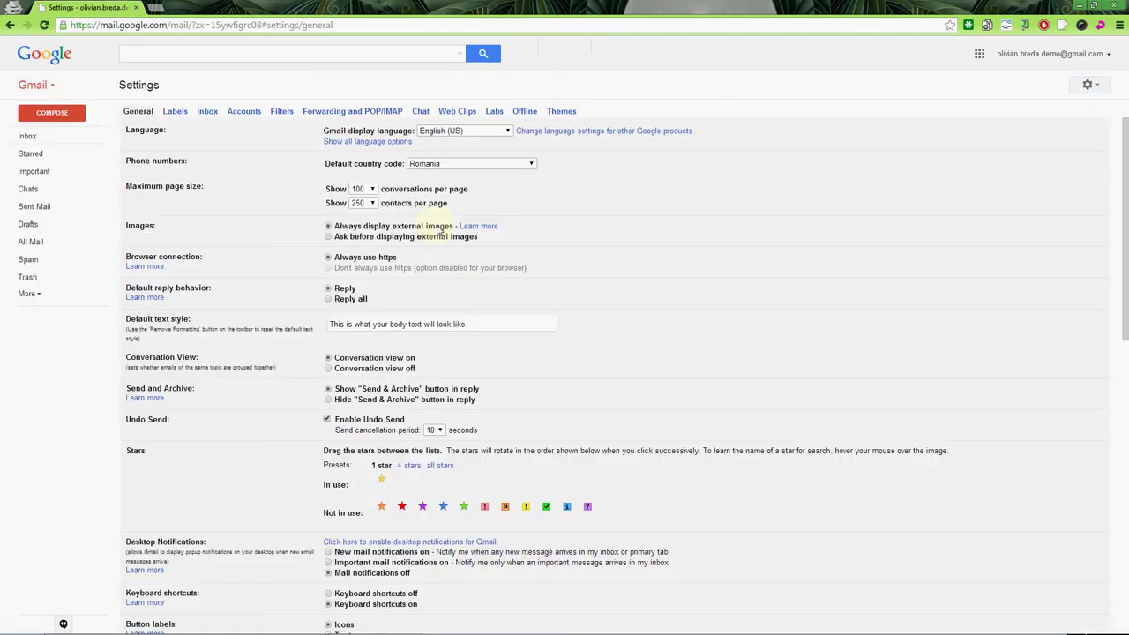
pyautogui.scroll(-3, 453, 323)
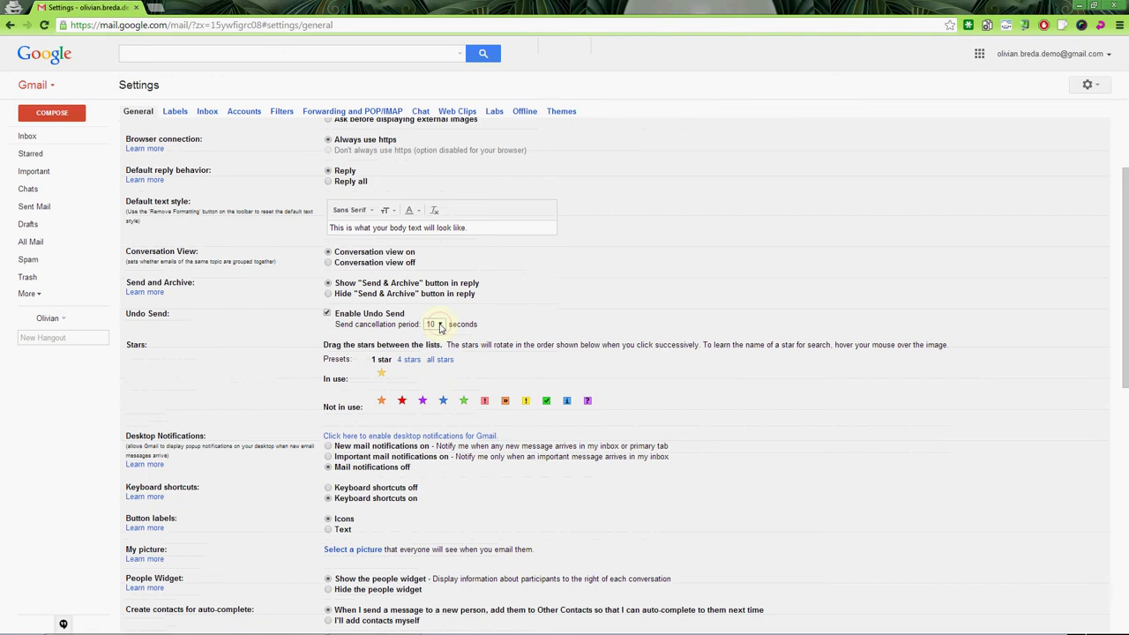
pyautogui.click(434, 324)
pyautogui.click(436, 366)
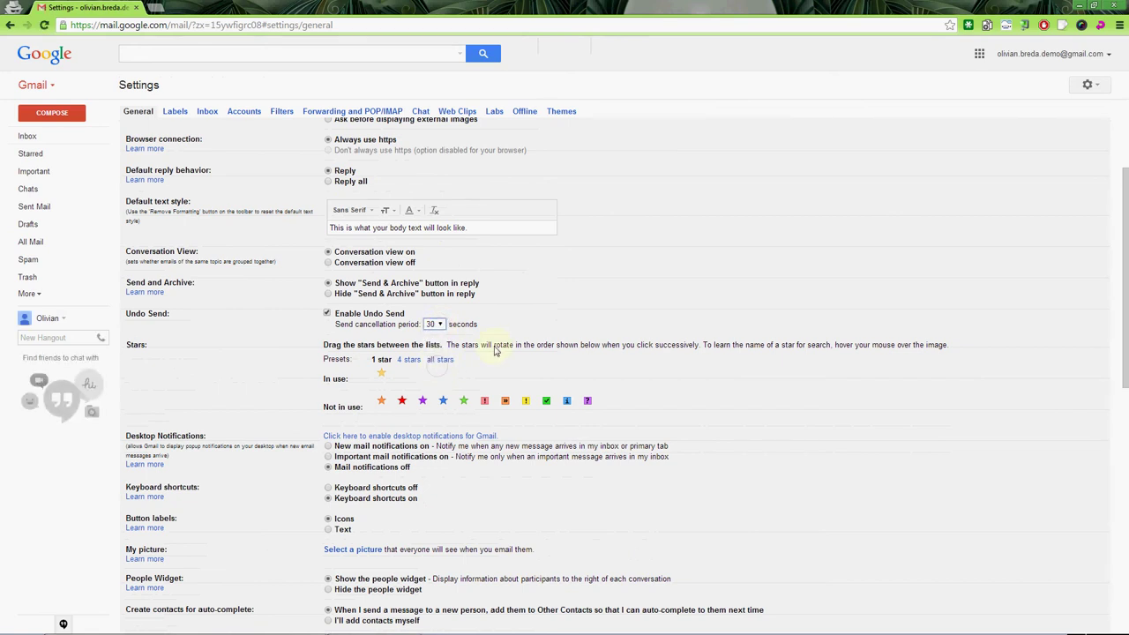
pyautogui.scroll(-5, 514, 342)
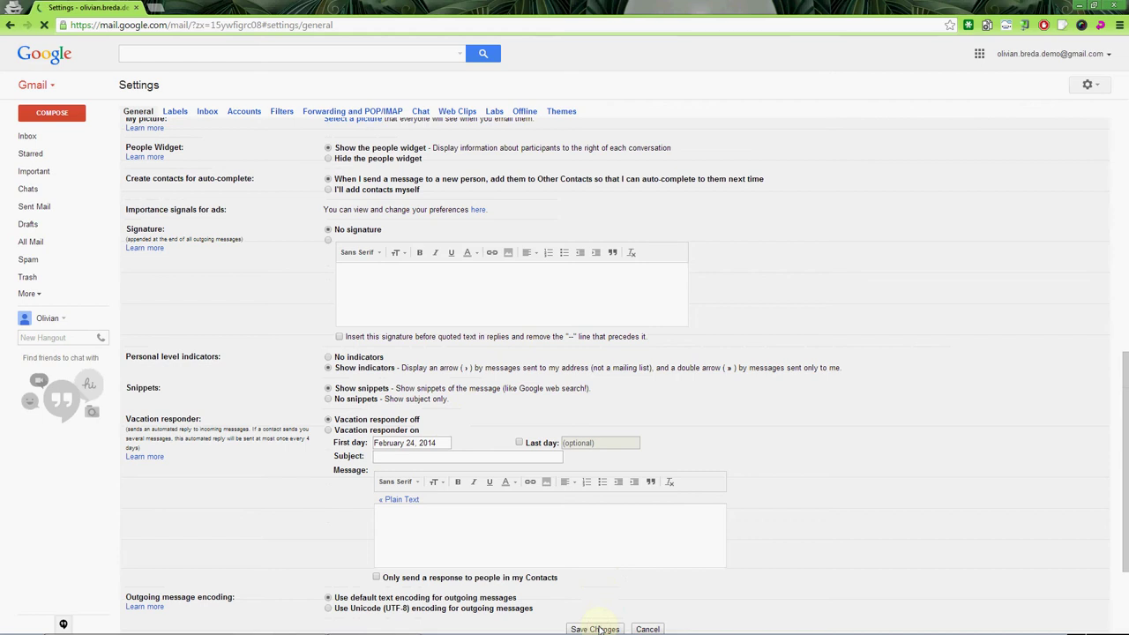
pyautogui.scroll(-2, 599, 629)
pyautogui.click(577, 486)
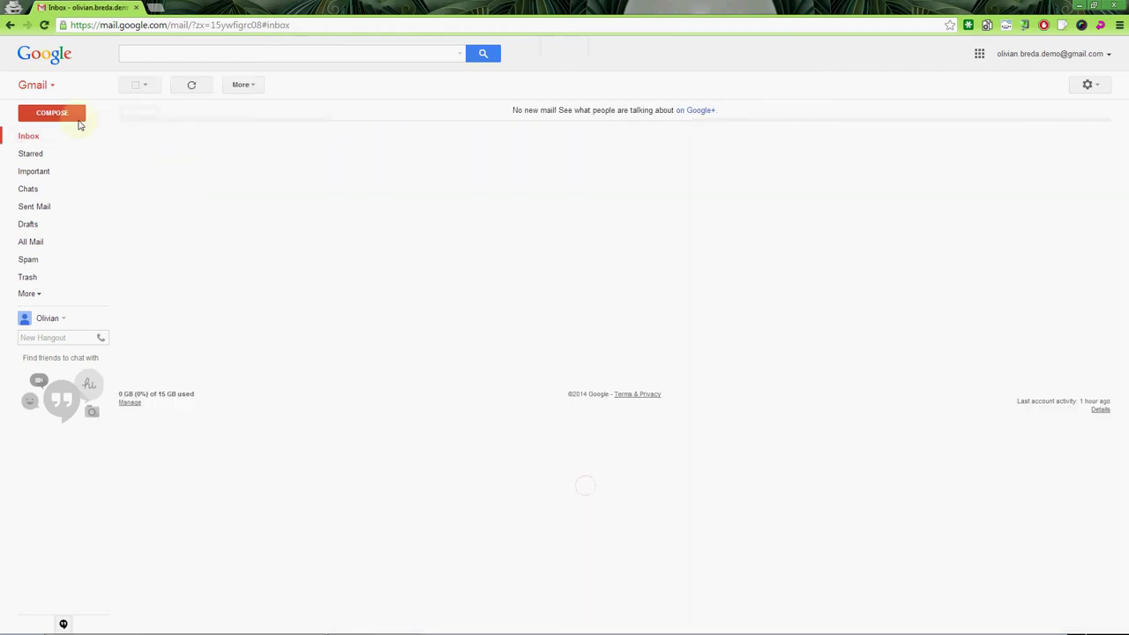
# Compose a message to the account's own address with the subject "email trimis din greșeală" and an empty body, and send it
pyautogui.click(76, 118)
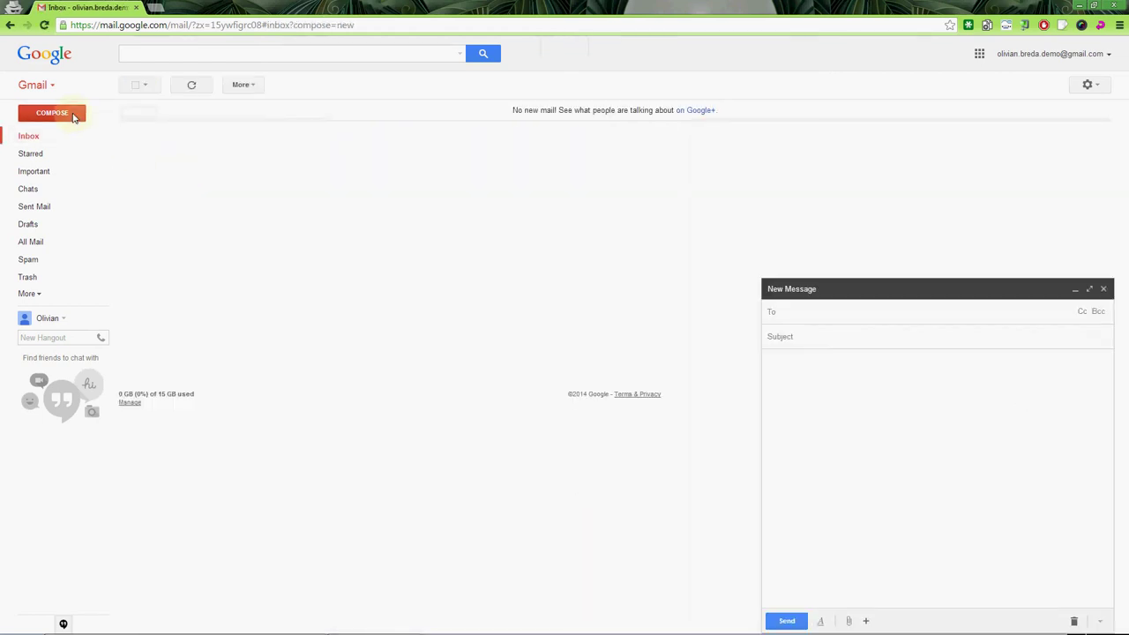
pyautogui.write('oli')
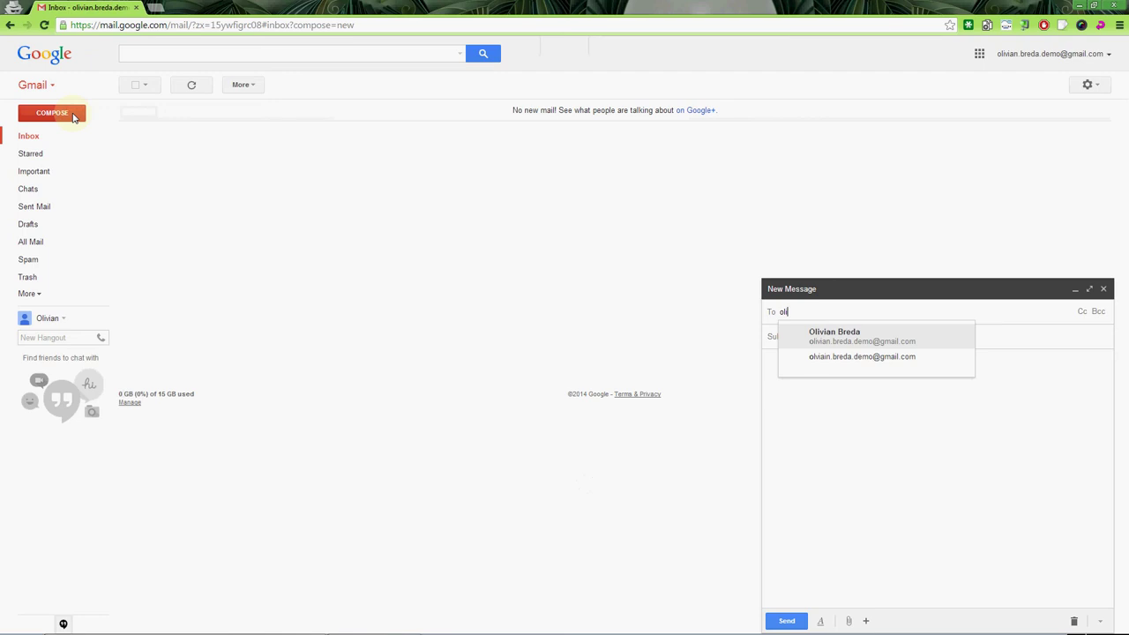
pyautogui.write('v')
pyautogui.press('Return')
pyautogui.press('Tab')
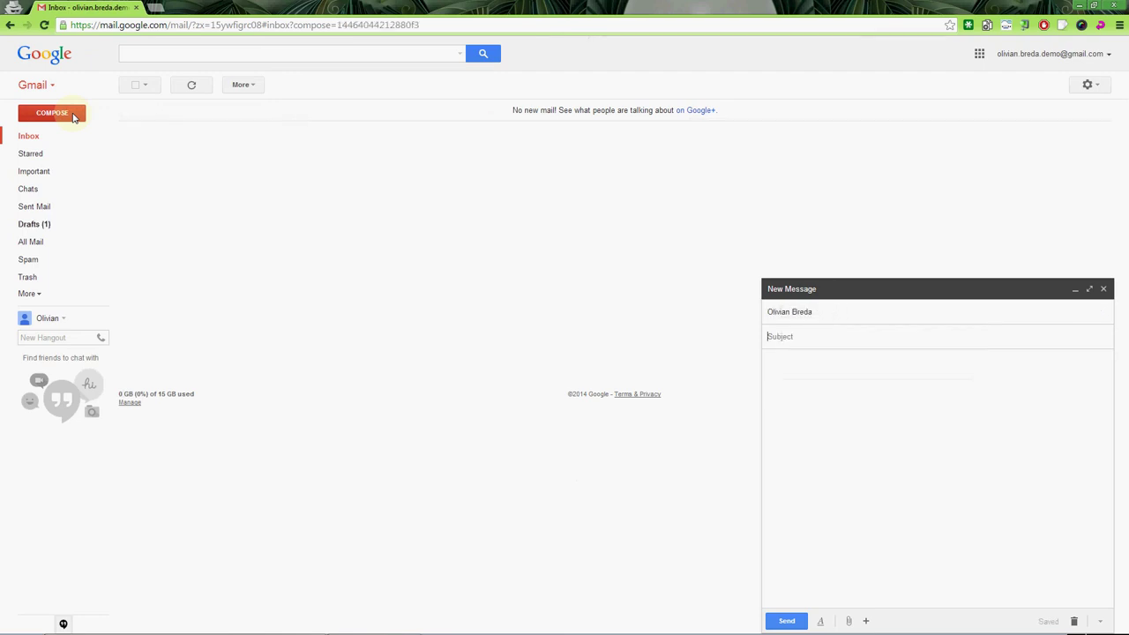
pyautogui.write('email trimis din greșeală')
pyautogui.press('Tab')
pyautogui.hotkey('ctrl', 'Return')
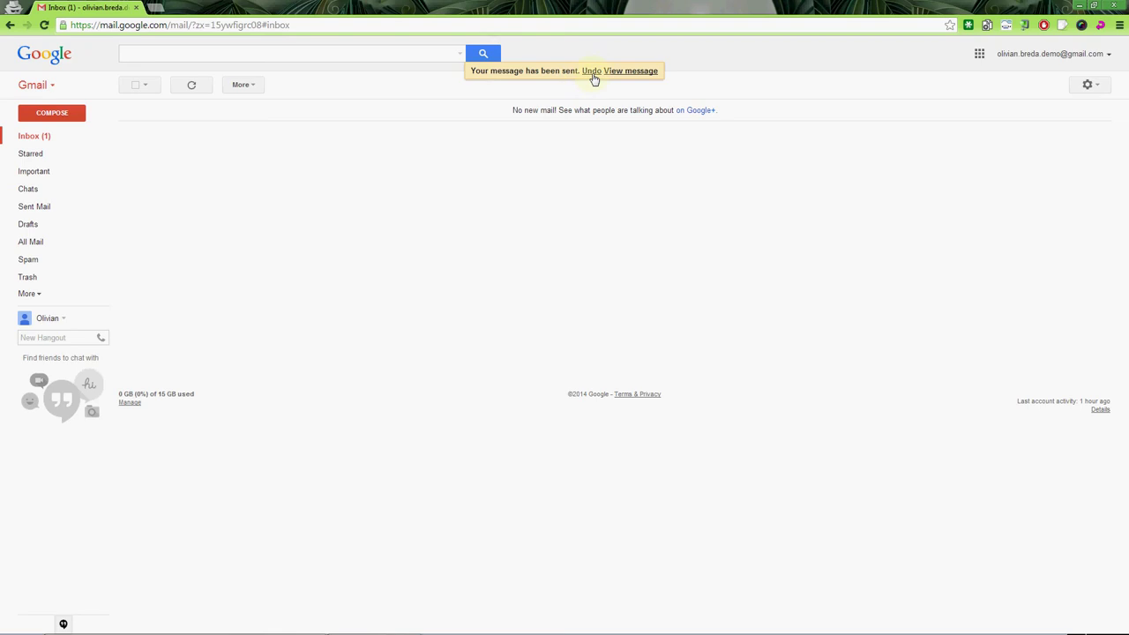
# Undo sending the test message and discard its draft
pyautogui.click(593, 74)
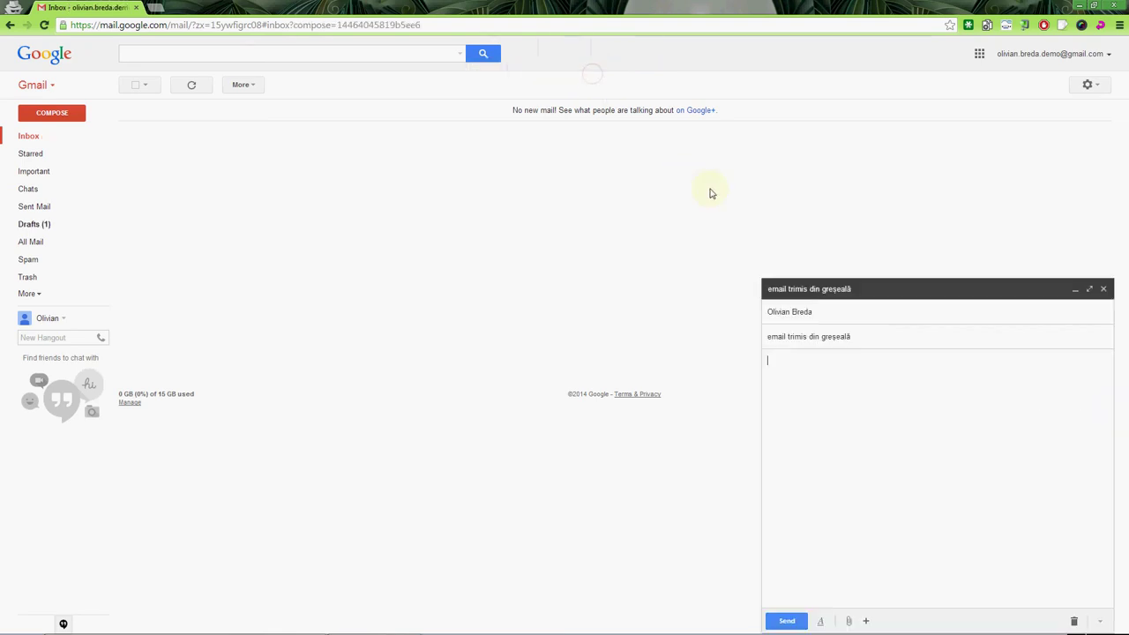
pyautogui.click(1074, 622)
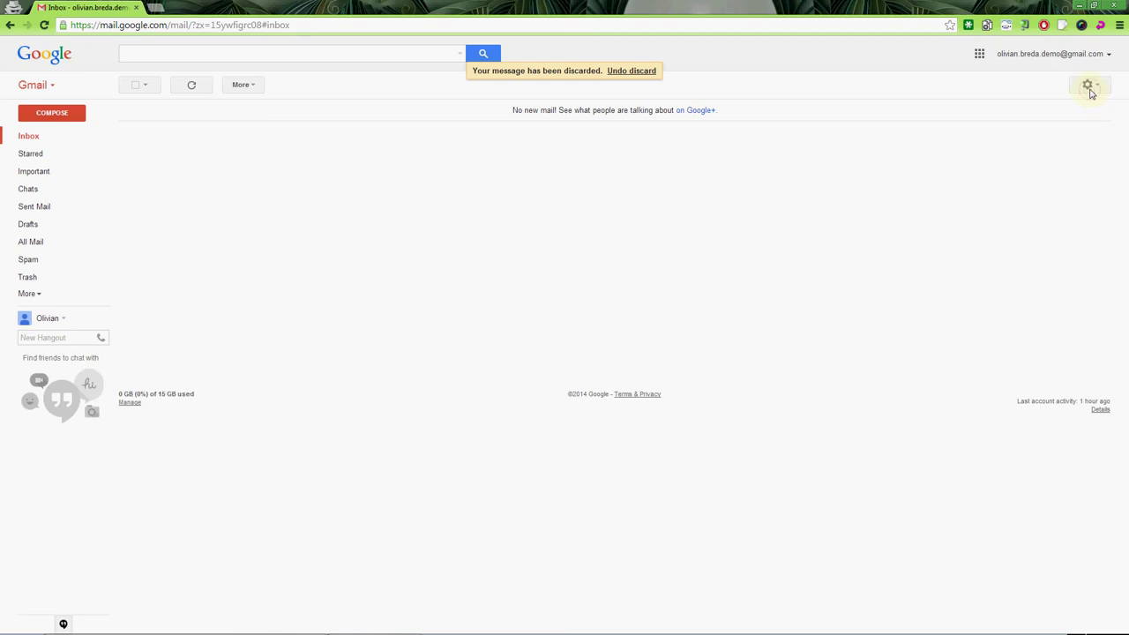
# Visit the Offline settings, and apply the Blue color theme before returning to the inbox
pyautogui.click(1090, 91)
pyautogui.click(1086, 204)
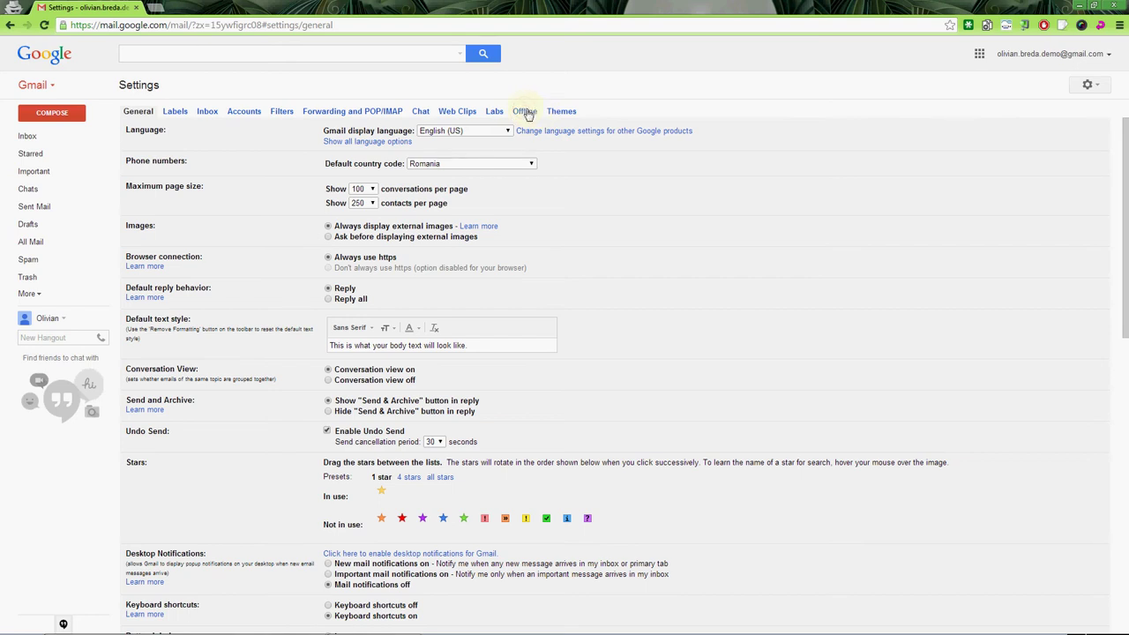
pyautogui.click(525, 112)
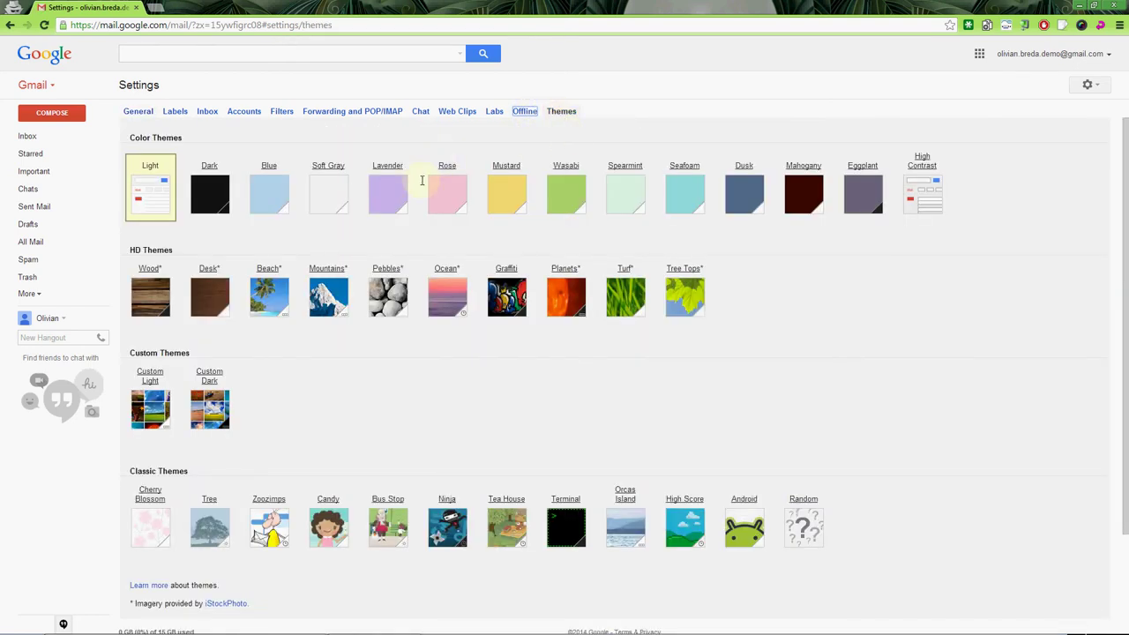
pyautogui.click(276, 187)
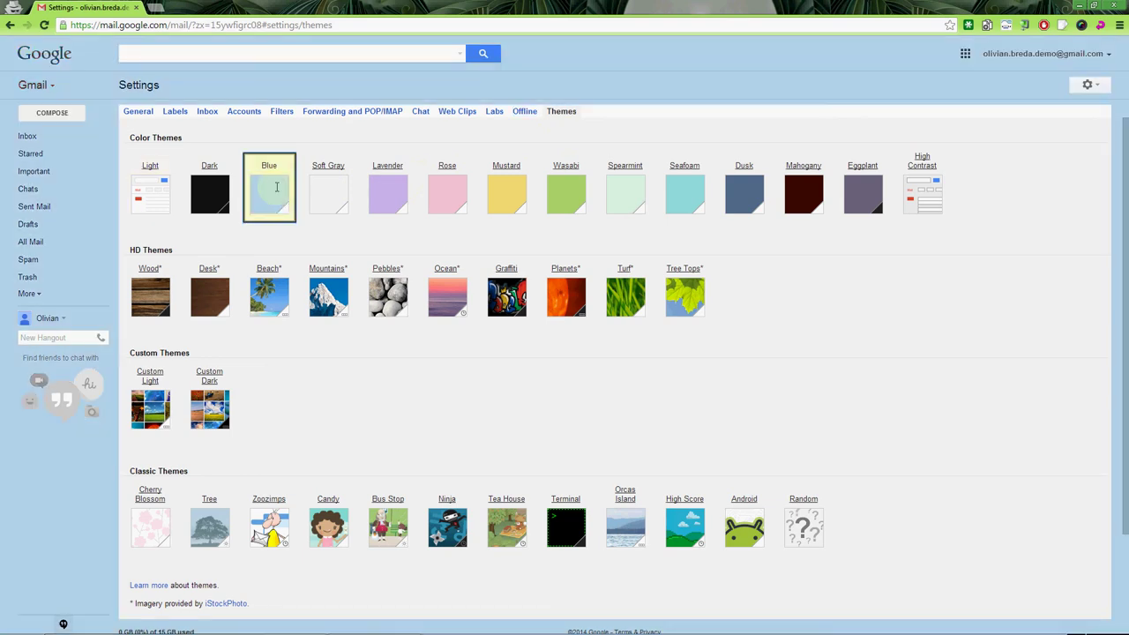
pyautogui.click(44, 138)
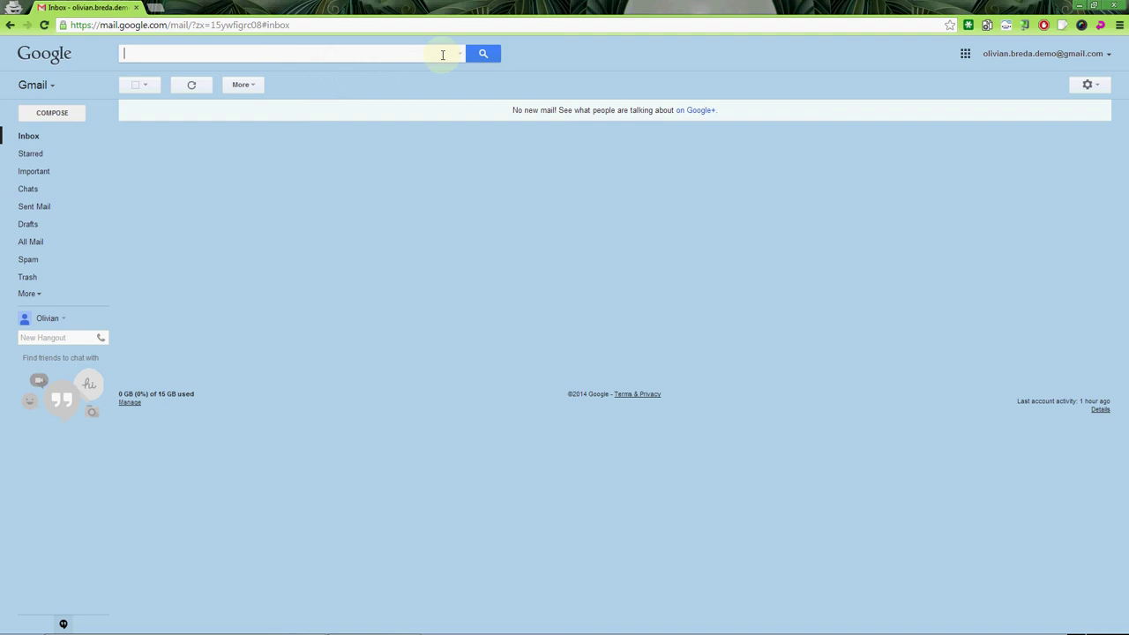
# Search for mail from the account owner's first name and create a filter from that search that marks matching messages as read
pyautogui.write('from:olivian')
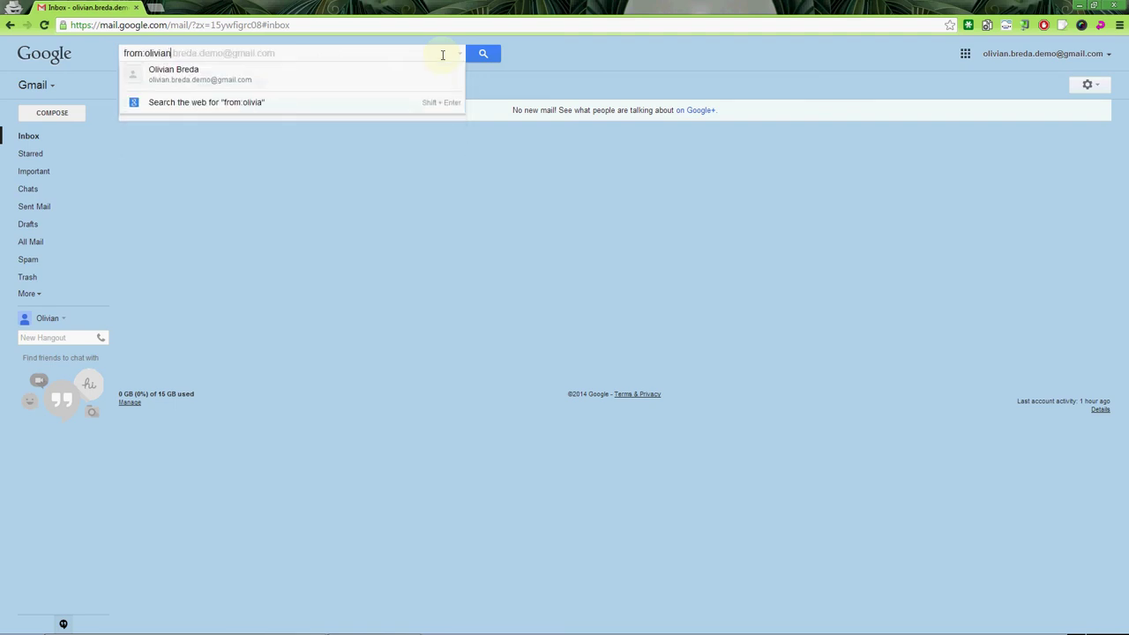
pyautogui.press('Return')
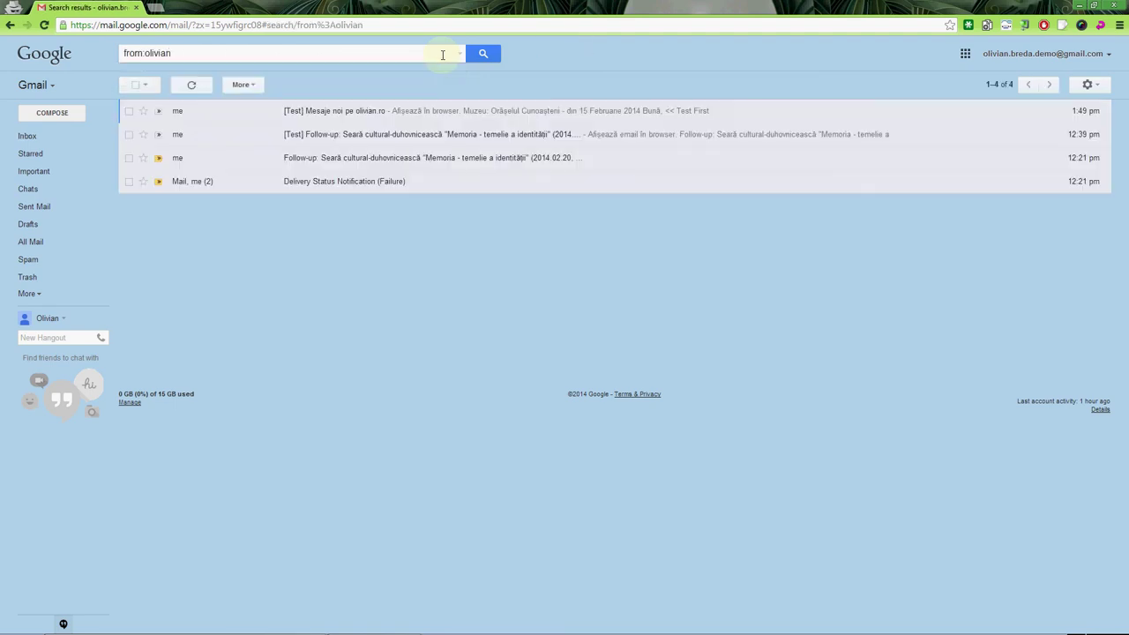
pyautogui.click(459, 54)
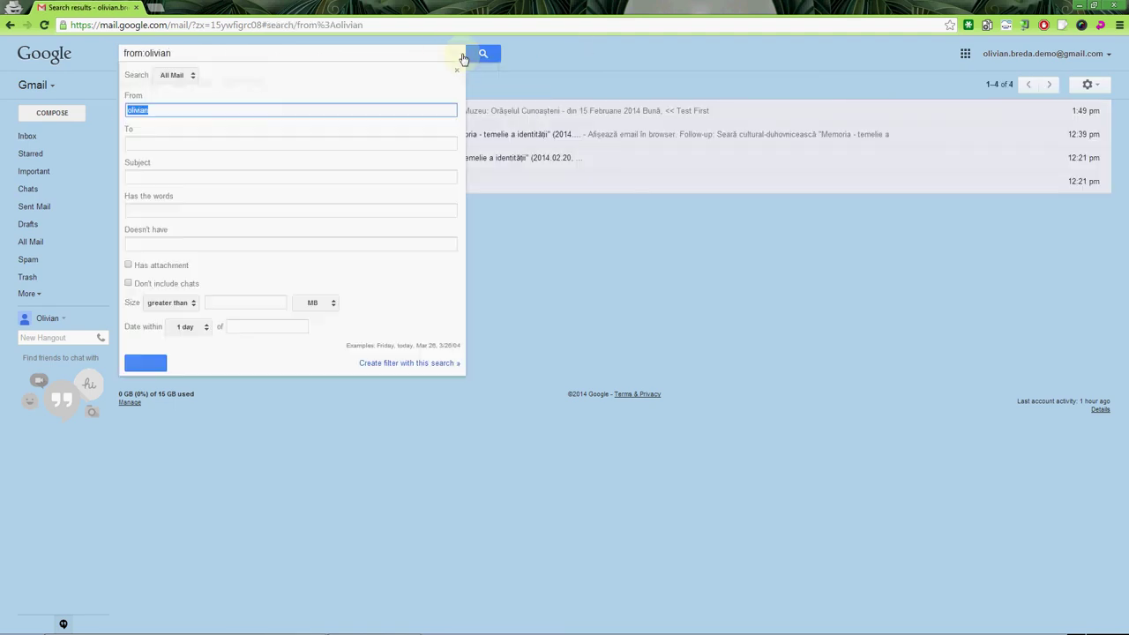
pyautogui.click(395, 363)
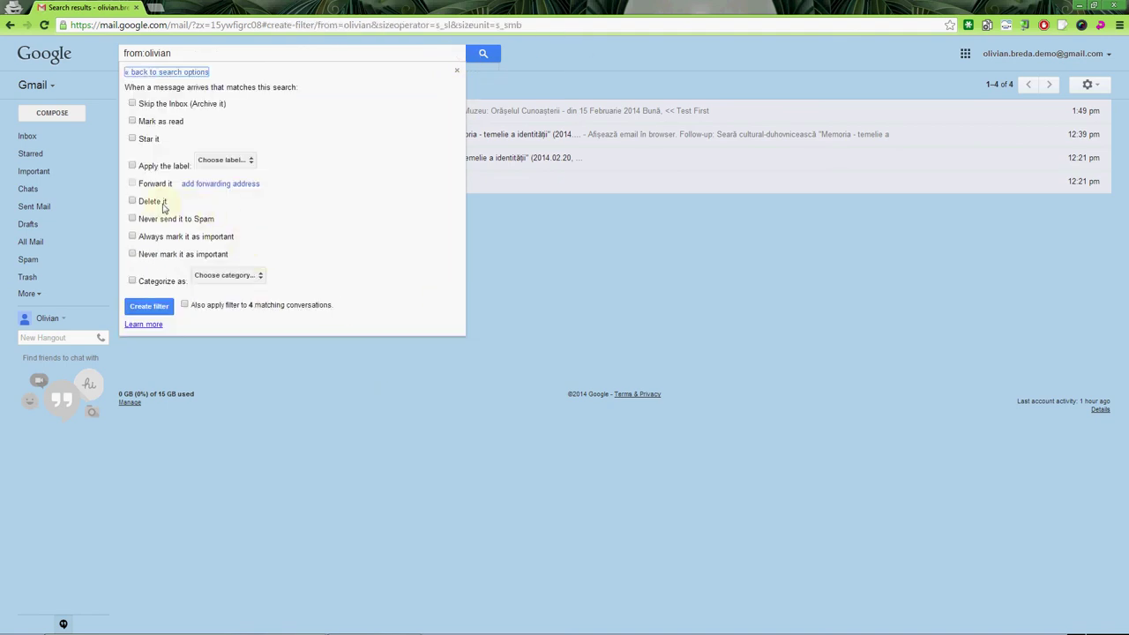
pyautogui.click(151, 121)
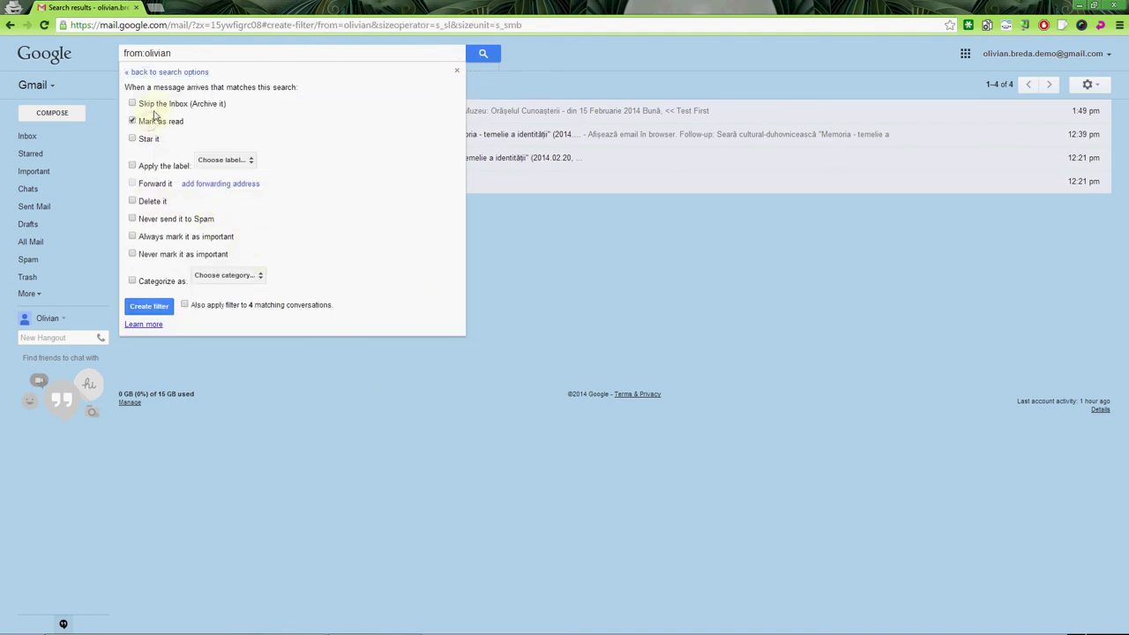
pyautogui.click(149, 306)
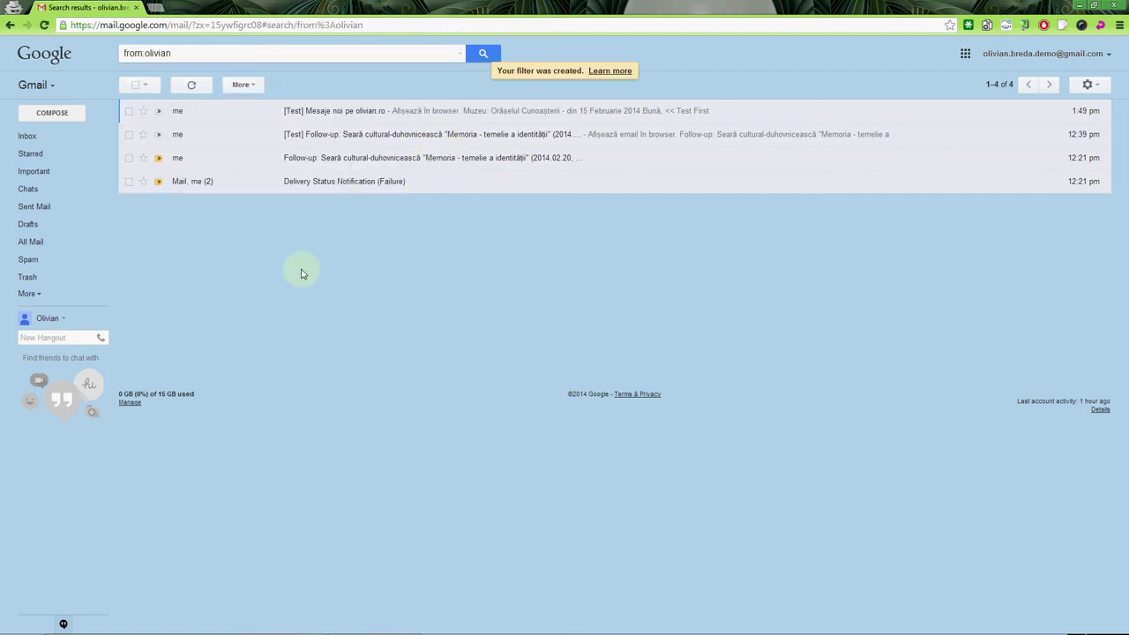
pyautogui.click(84, 139)
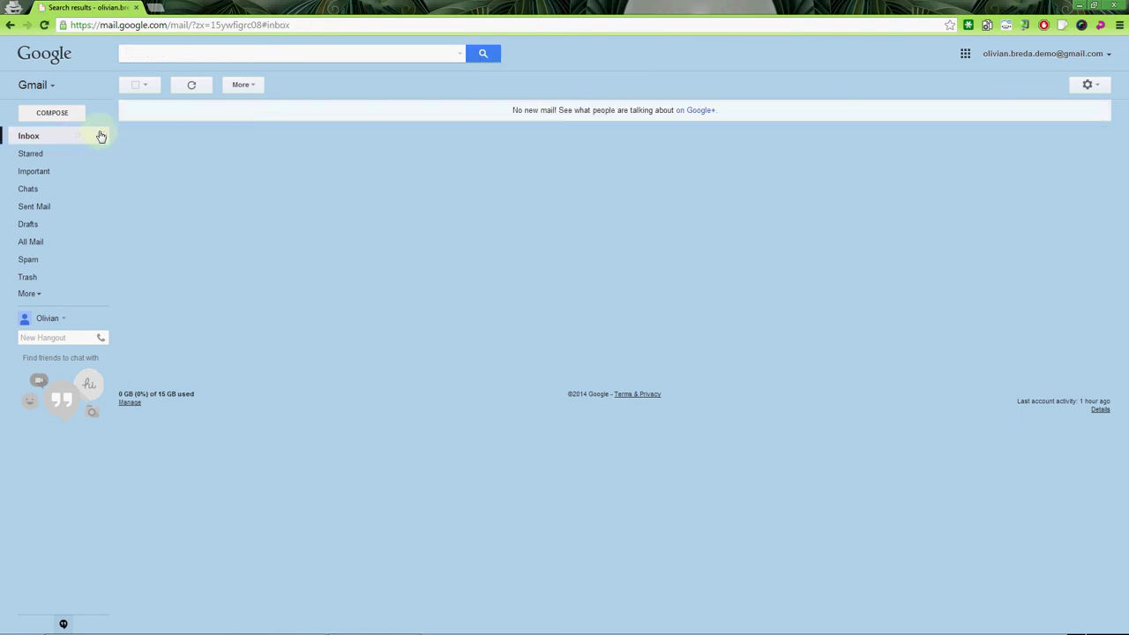
# Search all mail for messages that contain the account owner's first name OR surname, using the advanced search options
pyautogui.click(456, 52)
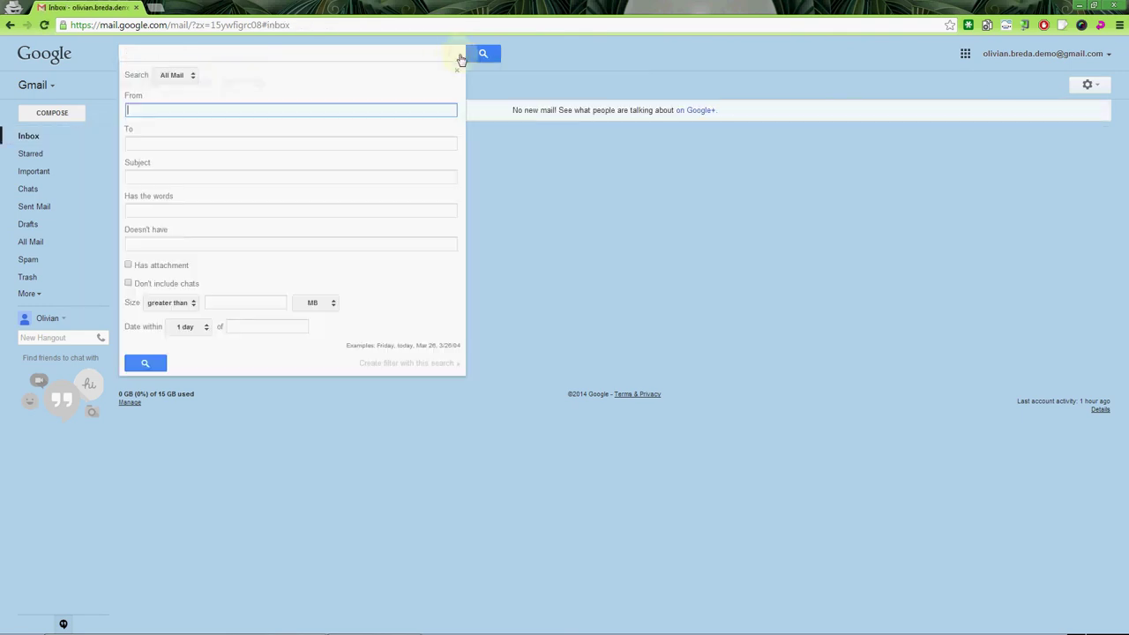
pyautogui.click(232, 212)
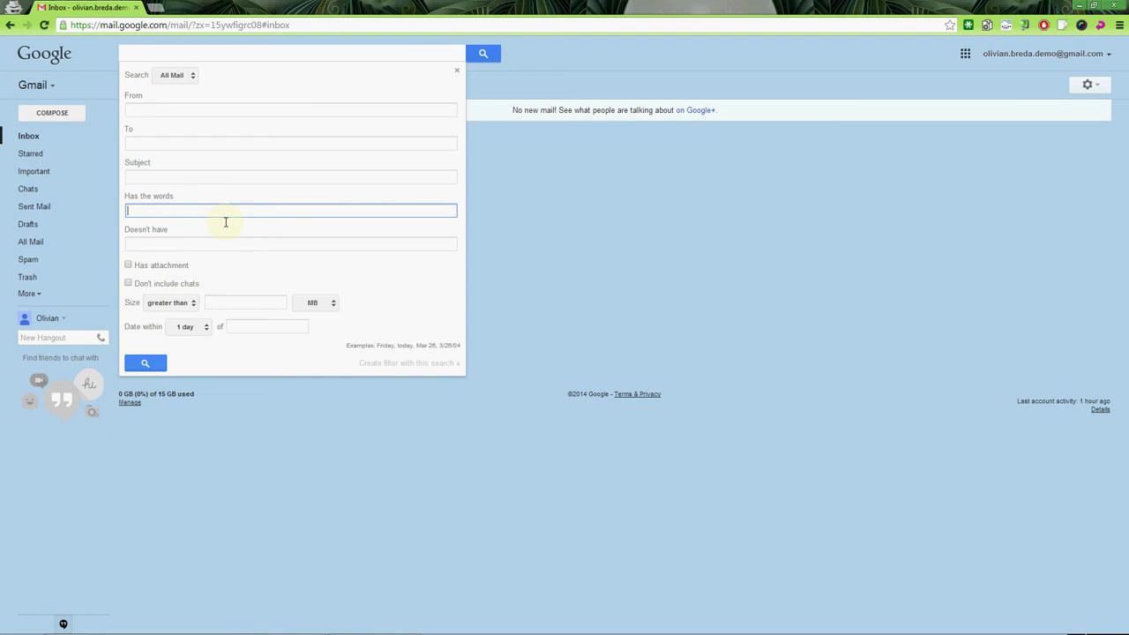
pyautogui.write('olivian OR breda')
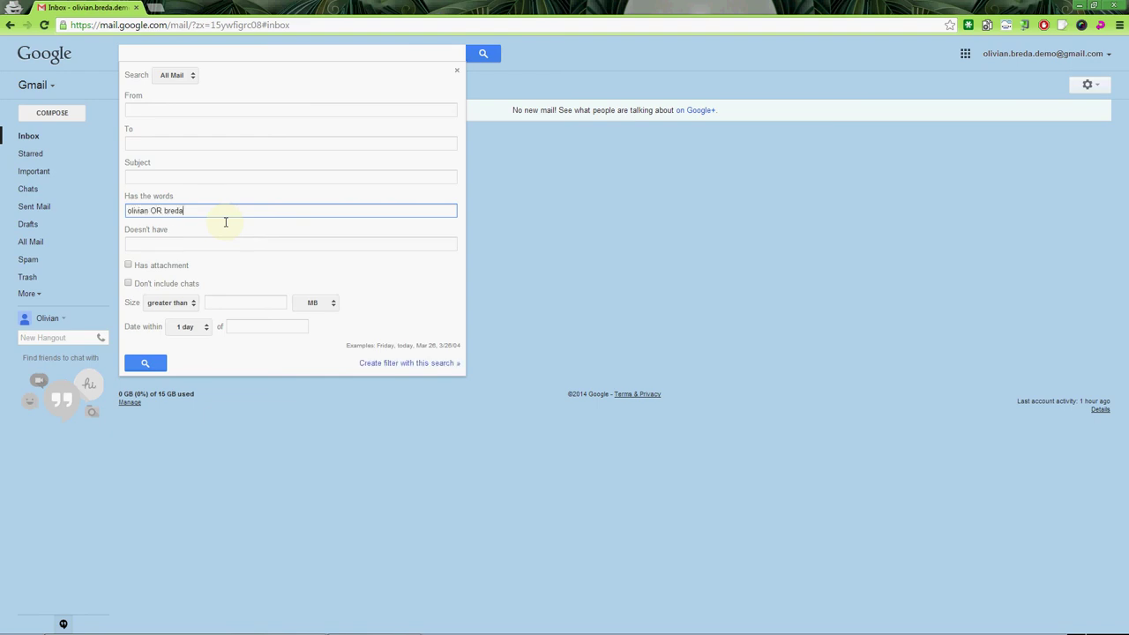
pyautogui.click(142, 140)
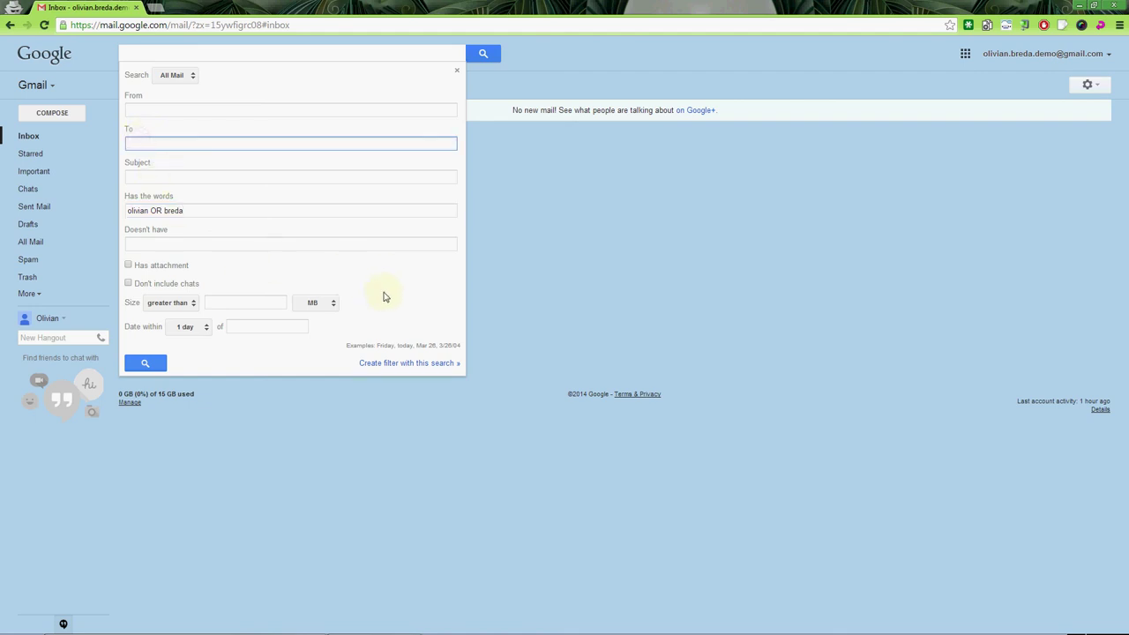
pyautogui.click(146, 362)
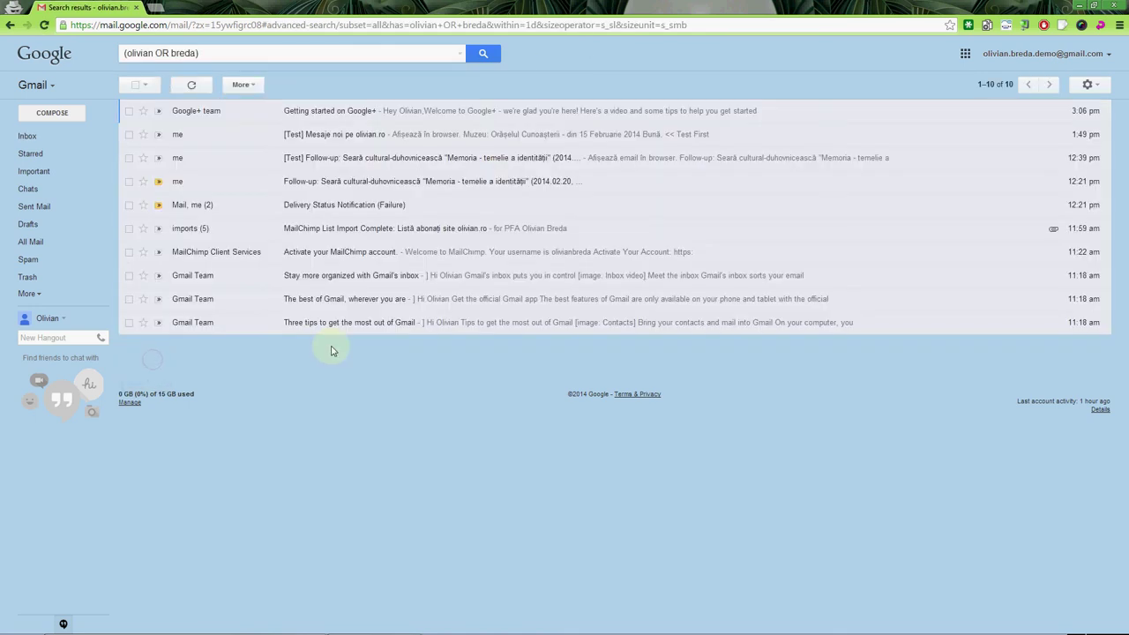
# Review the filter actions available for this search, and return to the inbox without creating the filter
pyautogui.click(458, 54)
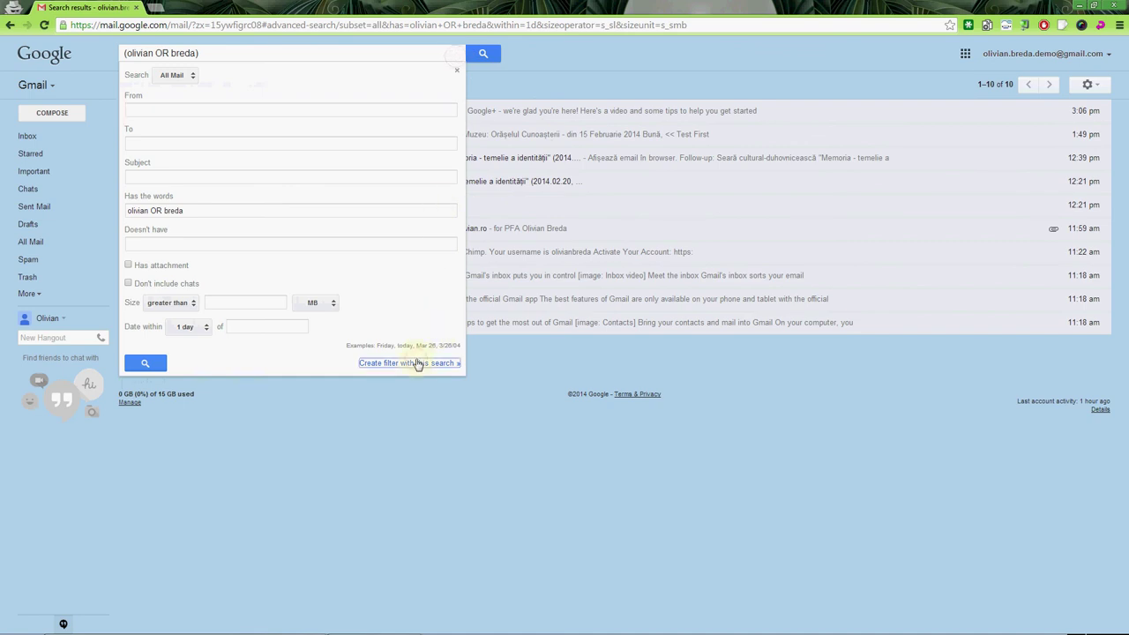
pyautogui.click(418, 363)
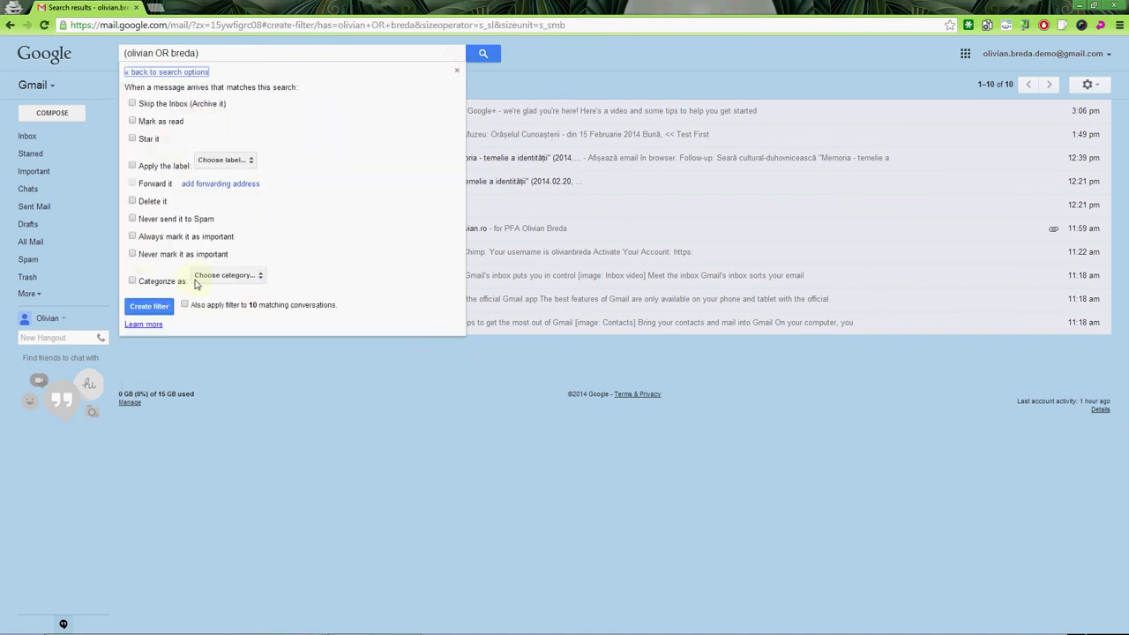
pyautogui.click(29, 137)
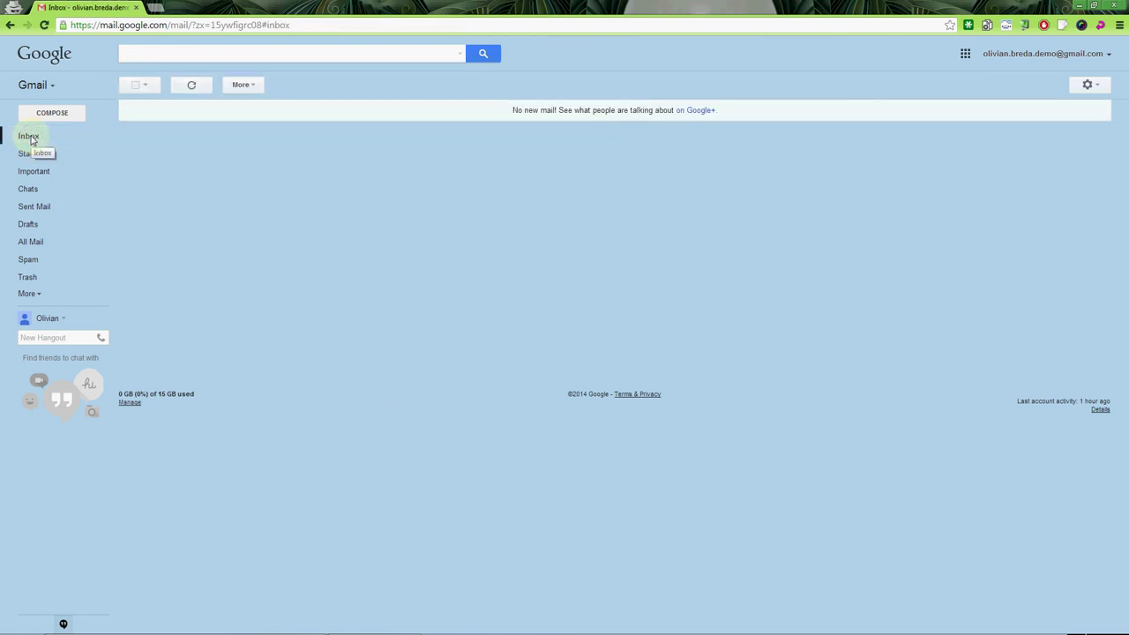
# Search the web for "rapportive" from the mail search and open the official Rapportive site in a new tab
pyautogui.click(241, 58)
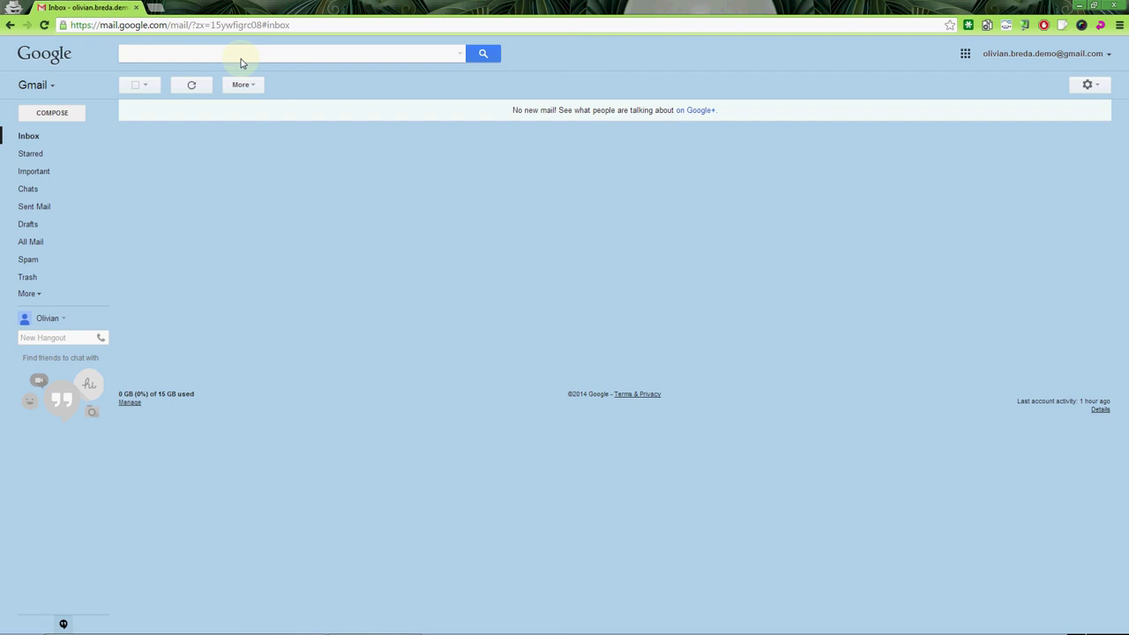
pyautogui.write('rapportive')
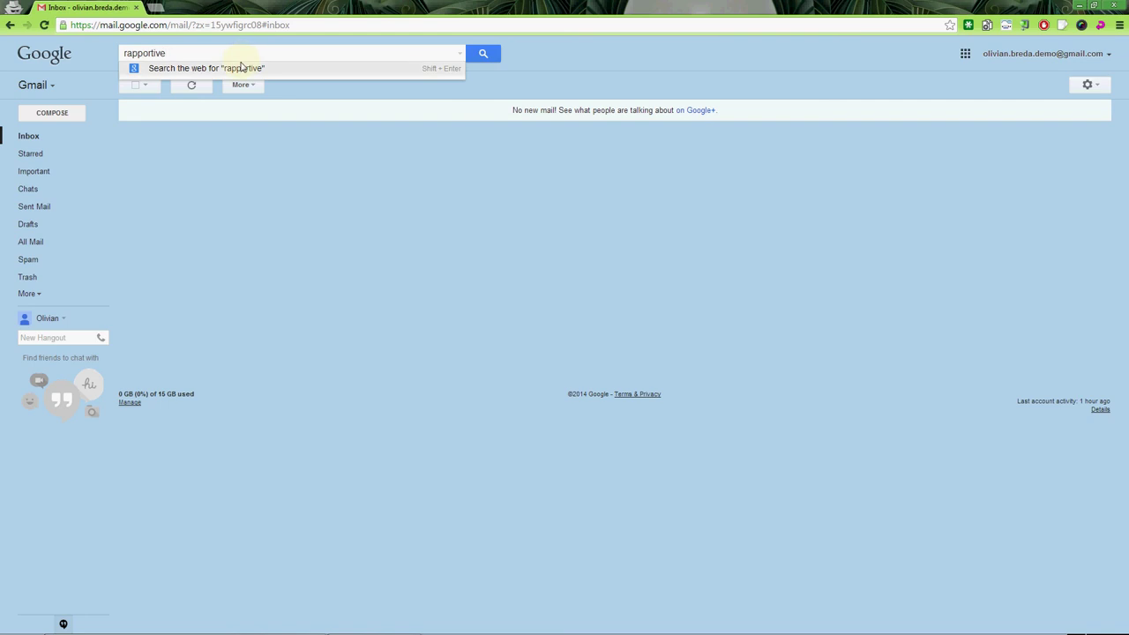
pyautogui.click(242, 67)
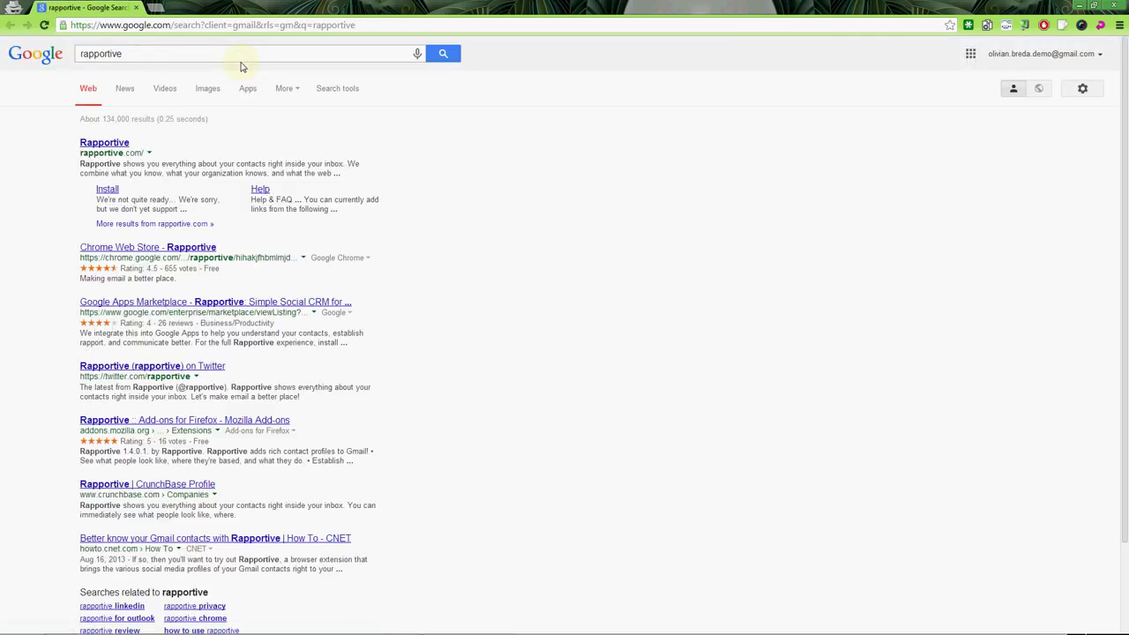
pyautogui.rightClick(114, 142)
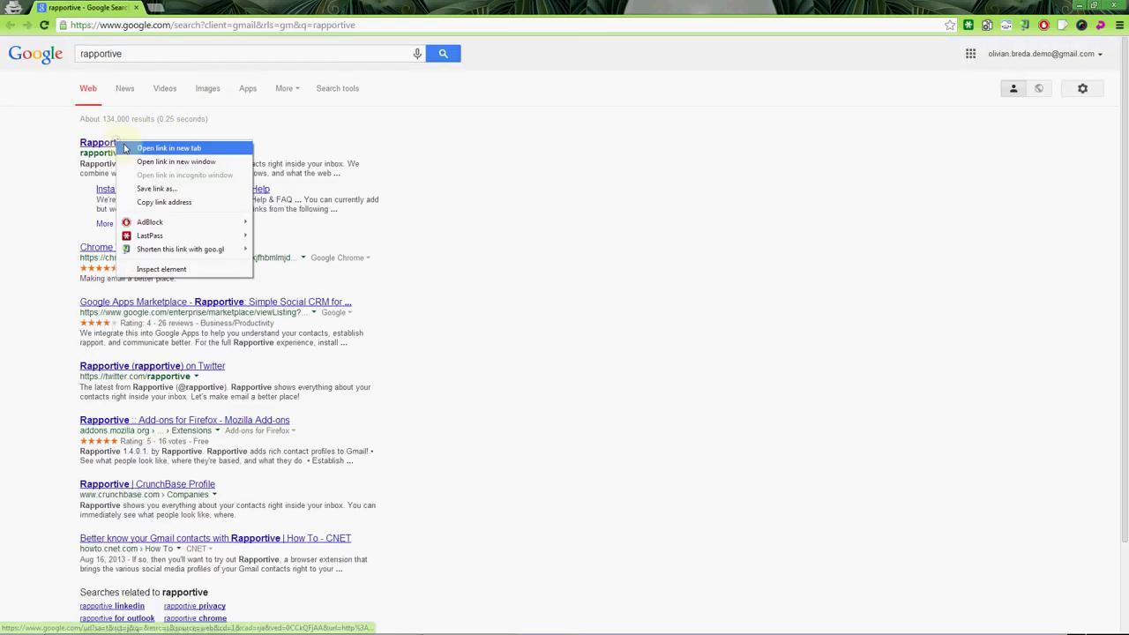
pyautogui.click(150, 148)
# Return to gmail.com in the search results tab and search the web for "boomerang" from the mail search
pyautogui.click(129, 26)
pyautogui.write('gmail.com')
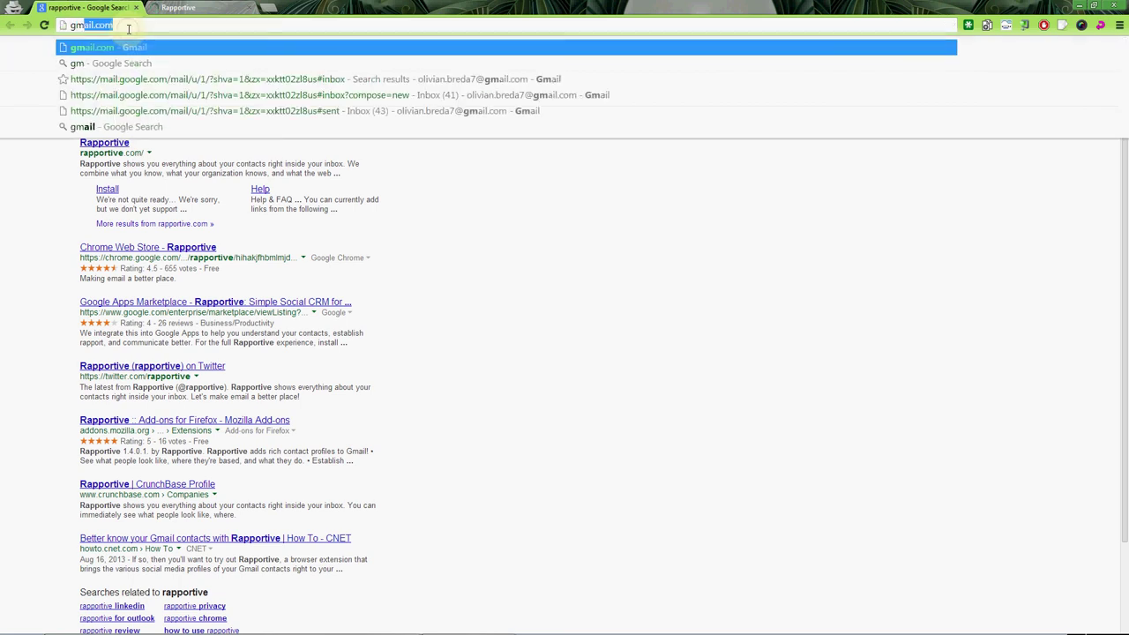
pyautogui.press('Return')
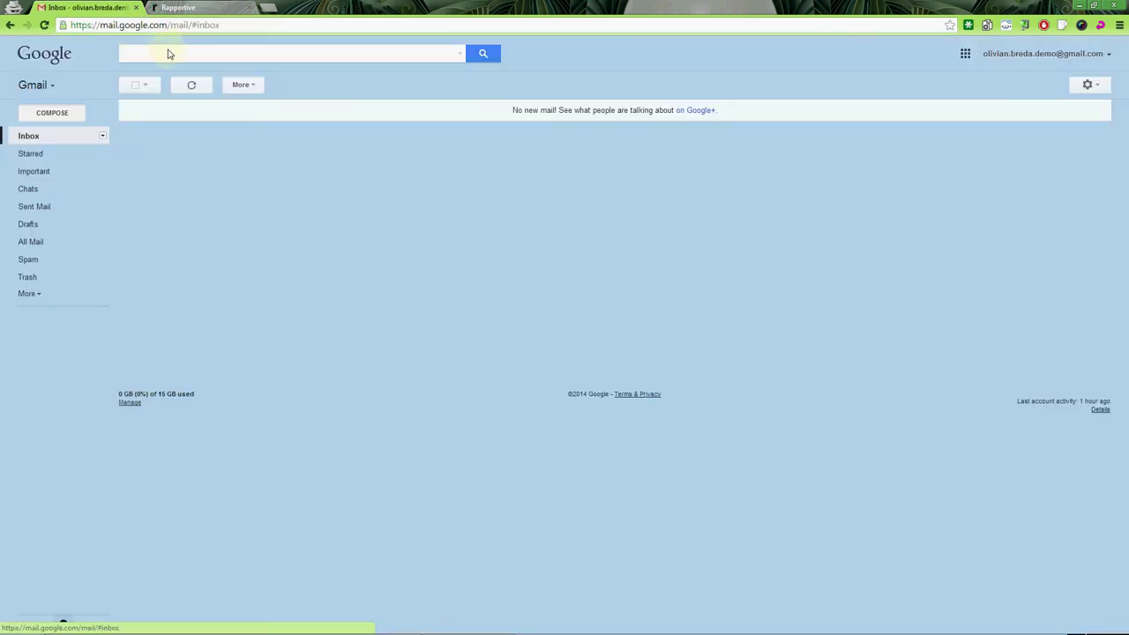
pyautogui.click(169, 54)
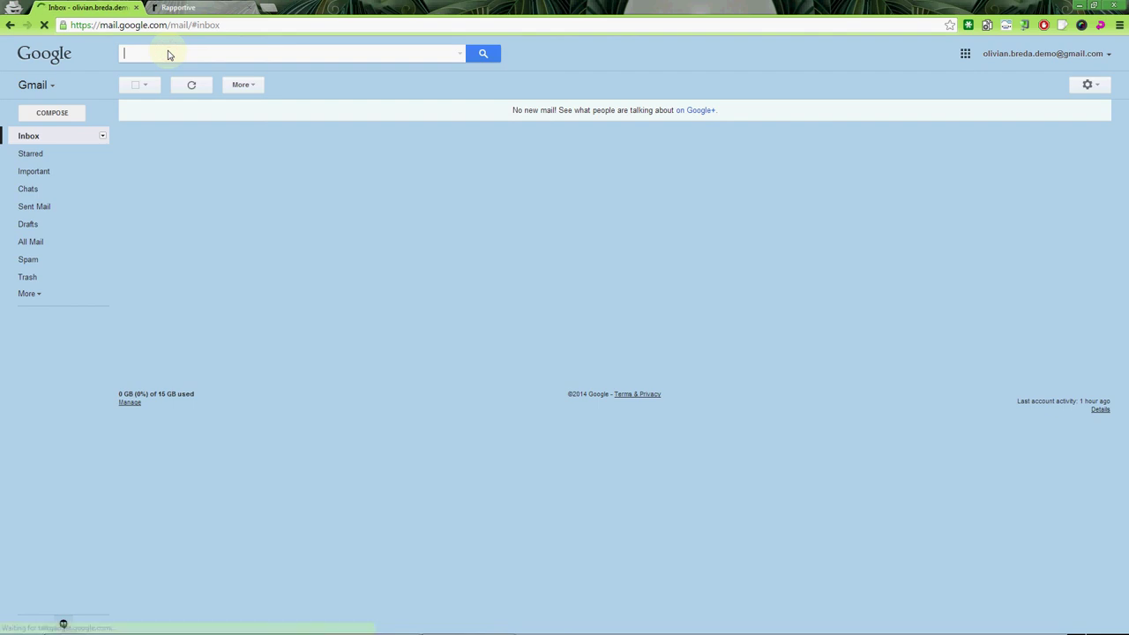
pyautogui.write('boomerang')
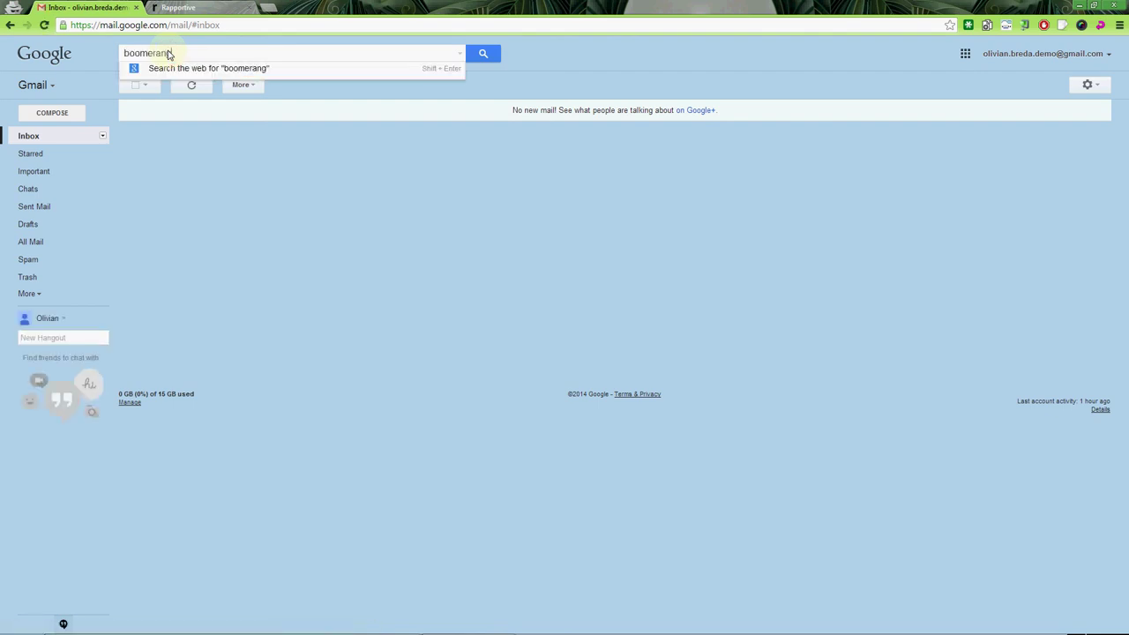
pyautogui.hotkey('shift', 'Return')
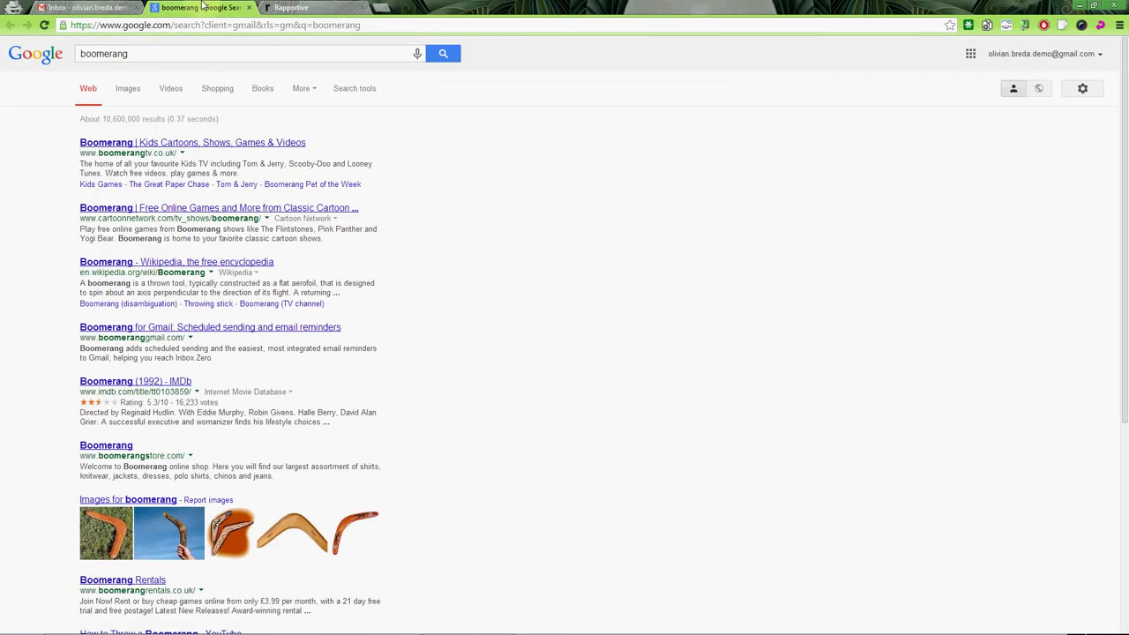
# Refine the web search to "boomerang gmail" and open the Boomerang for Gmail website
pyautogui.click(172, 53)
pyautogui.write('gmail')
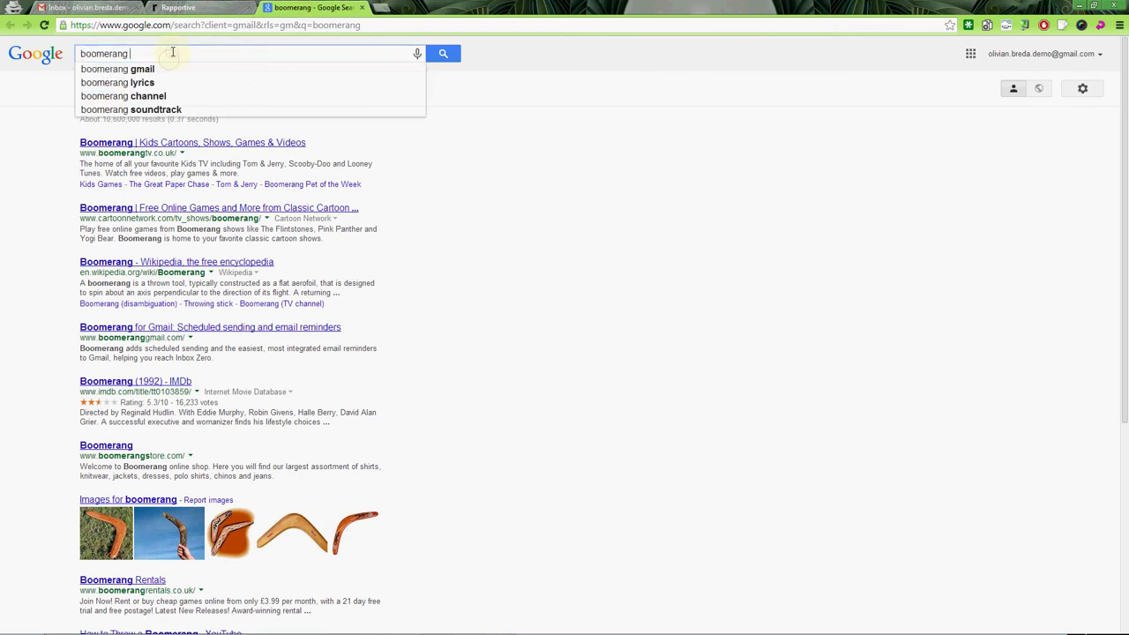
pyautogui.press('Return')
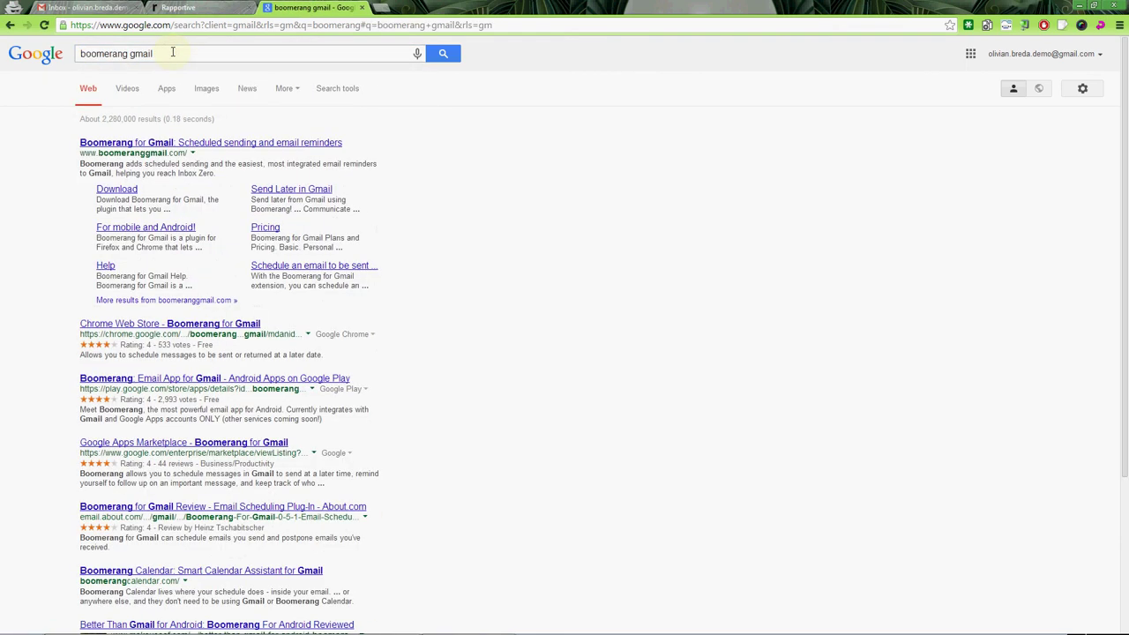
pyautogui.click(164, 142)
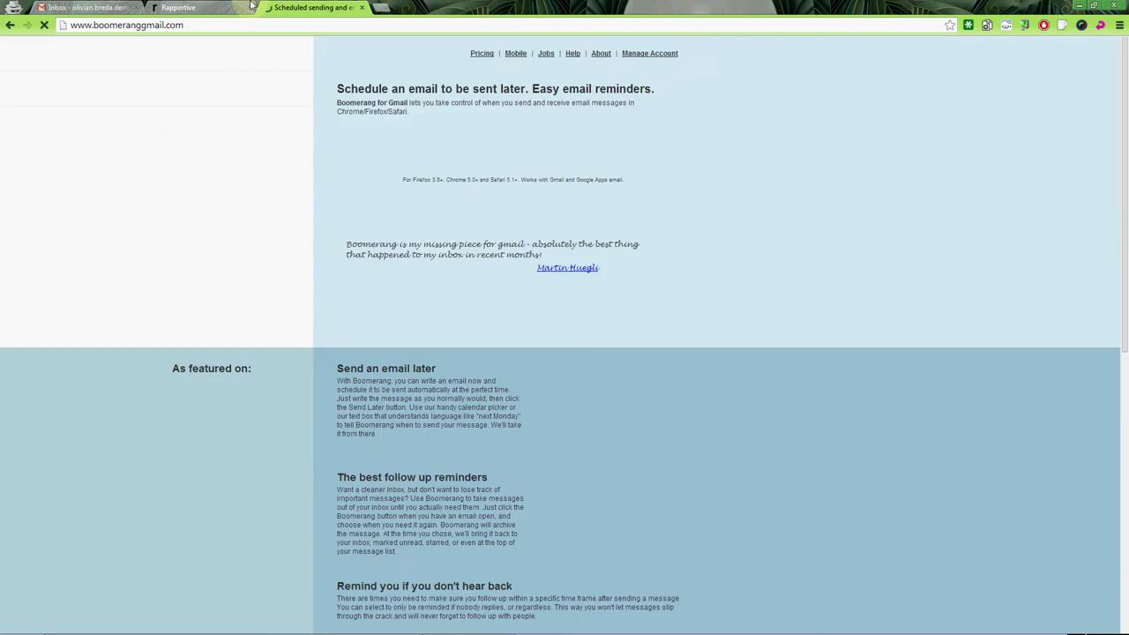
# Look over the Rapportive page, and examine the send-later and follow-up reminder features on the Boomerang for Gmail page
pyautogui.hotkey('ctrl', 'shift', 'Tab')
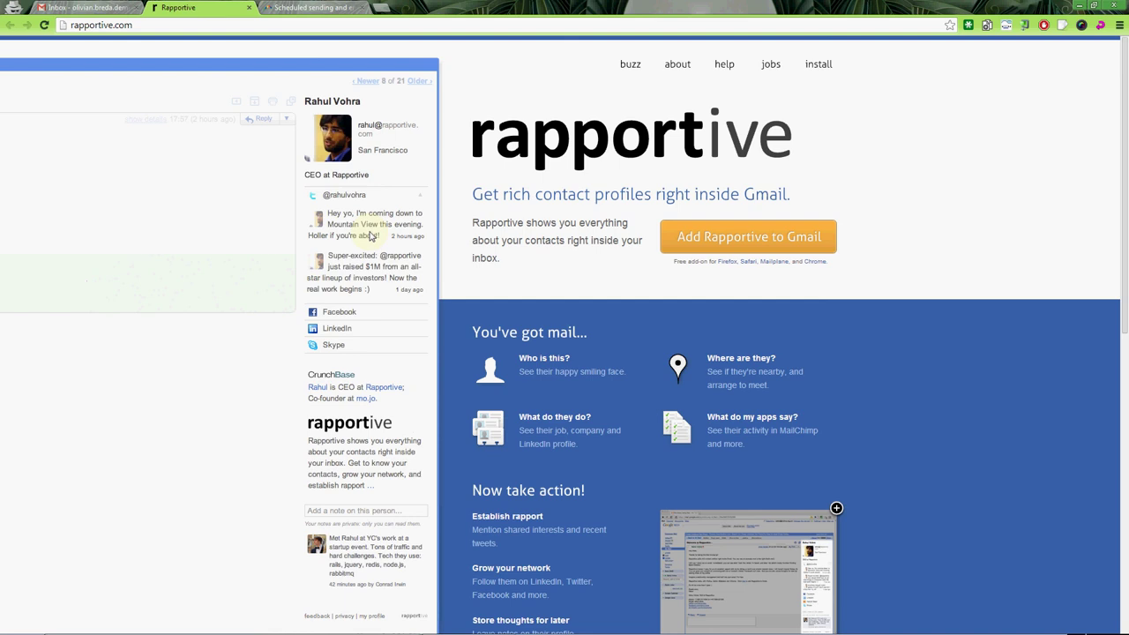
pyautogui.click(313, 8)
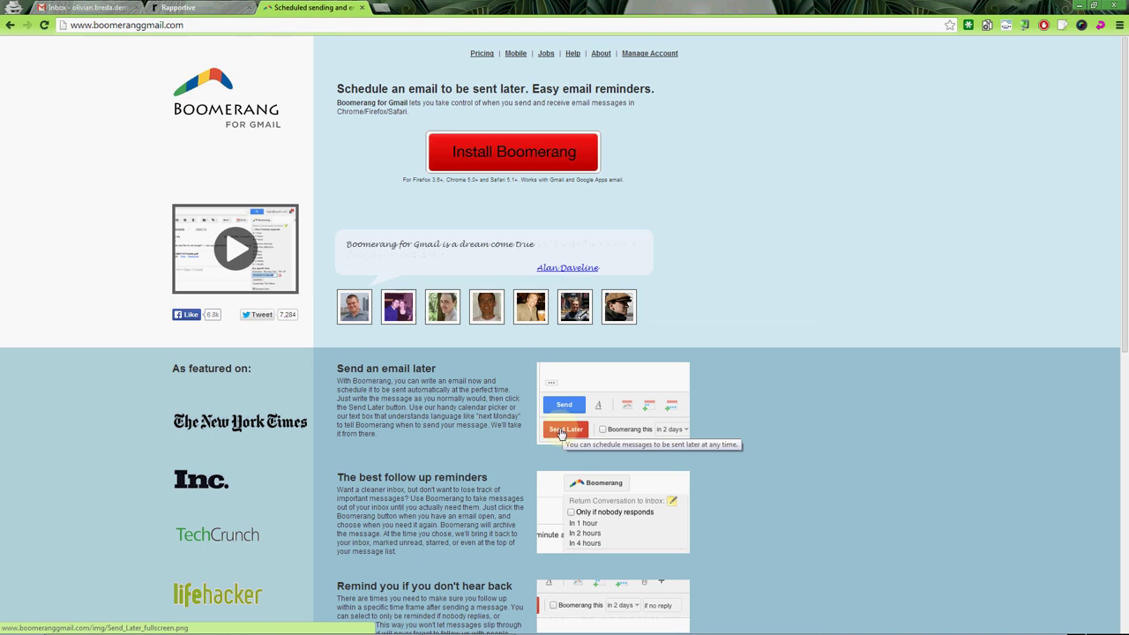
pyautogui.scroll(-1, 561, 433)
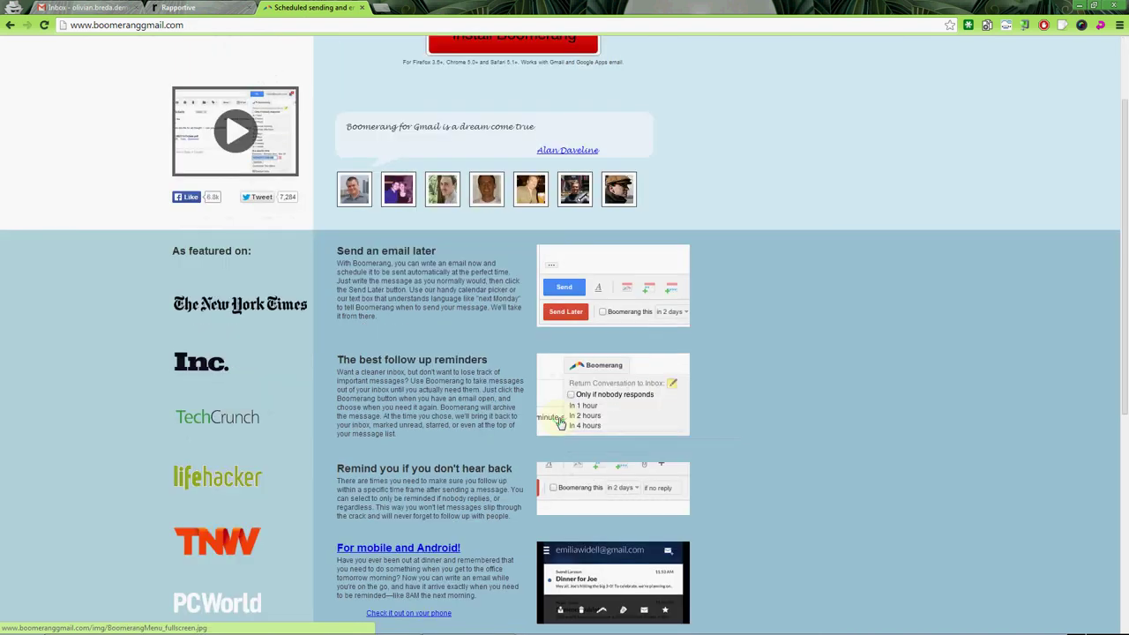